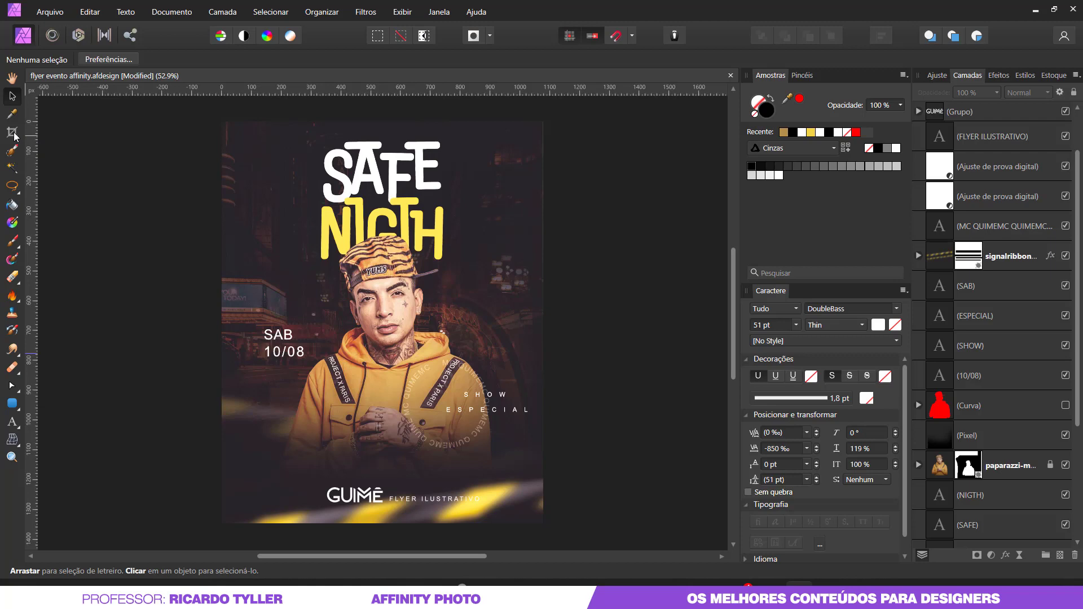
Begin a crop and compare hiding versus darkening the image outside the crop frame
left_click(12, 133)
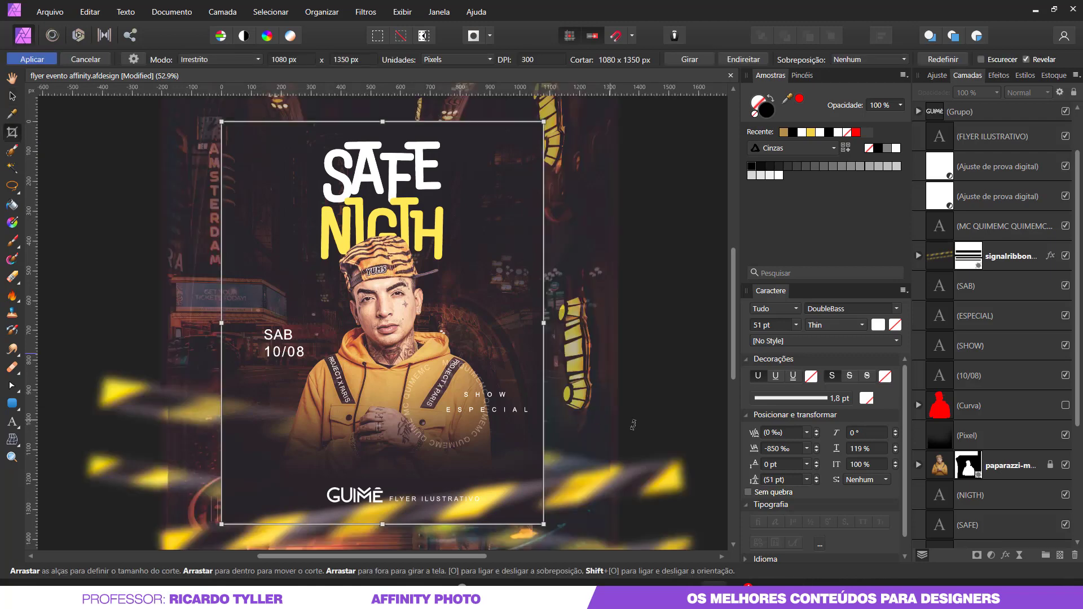
scroll(633, 425, "down", 2)
scroll(593, 451, "down", 2)
scroll(512, 499, "down", 1)
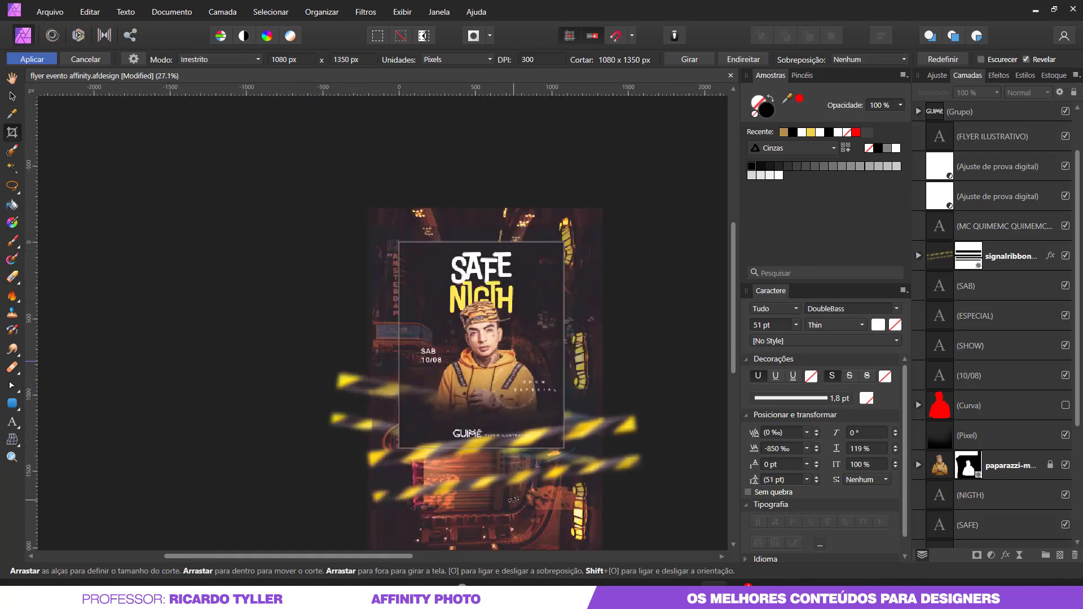
scroll(512, 499, "up", 1)
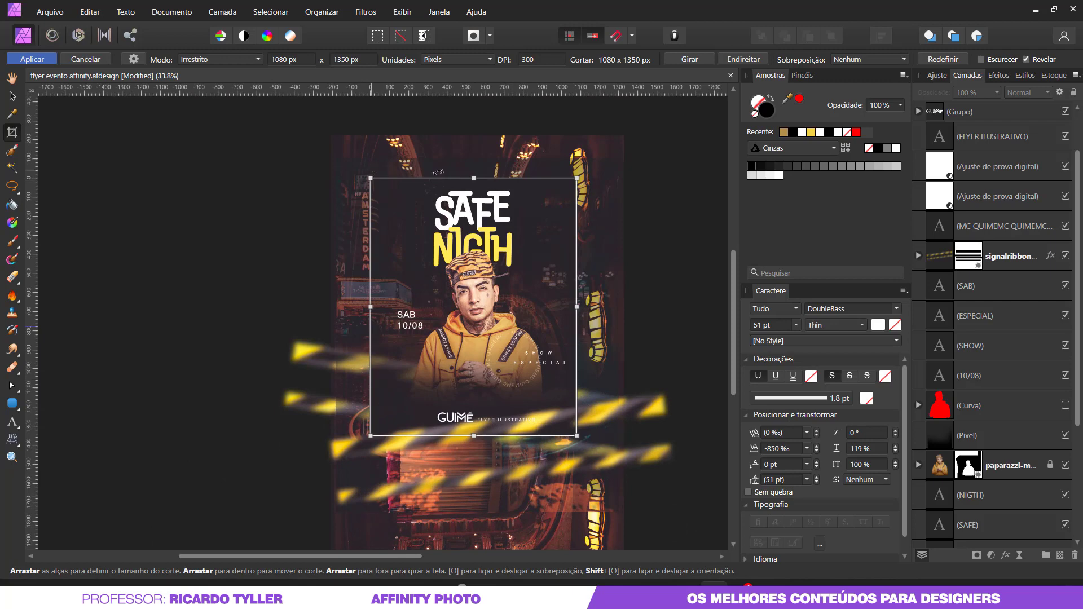
left_click(1026, 59)
left_click(1026, 59)
left_click(1026, 59)
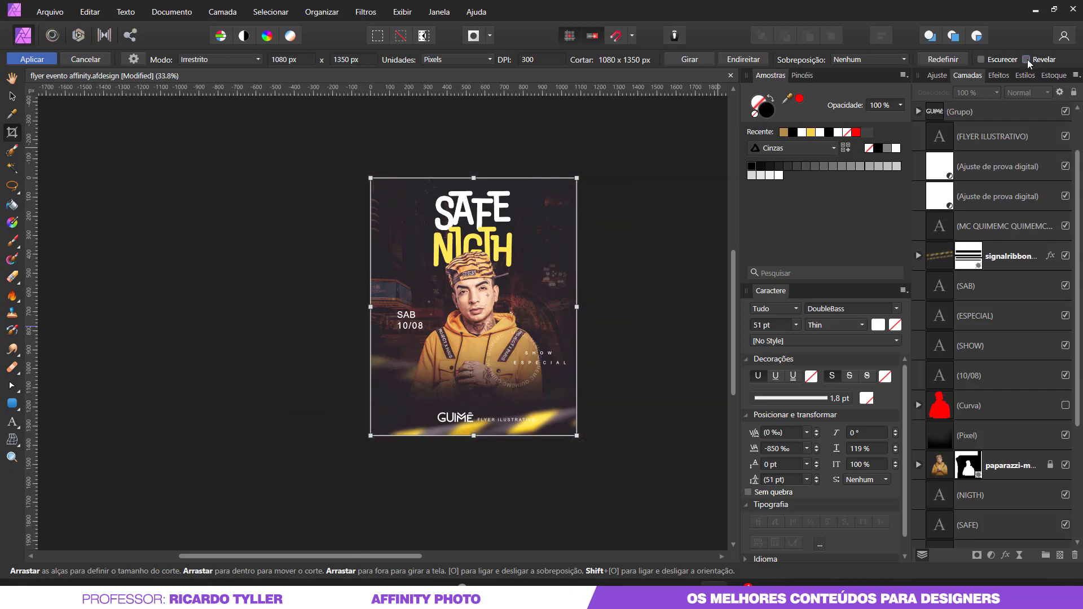
left_click(1026, 59)
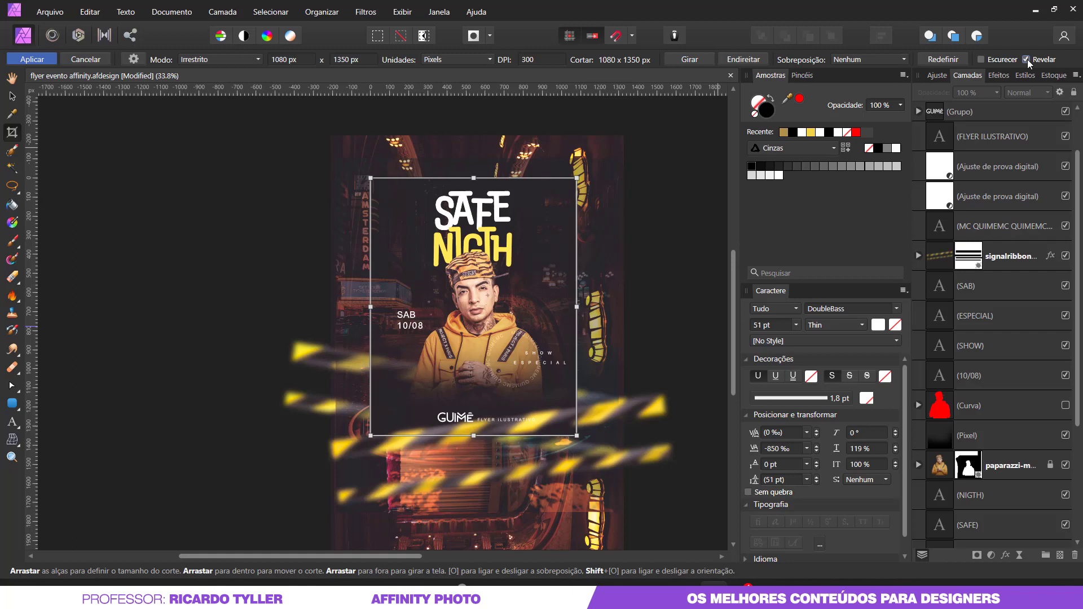
left_click(1026, 60)
left_click(981, 59)
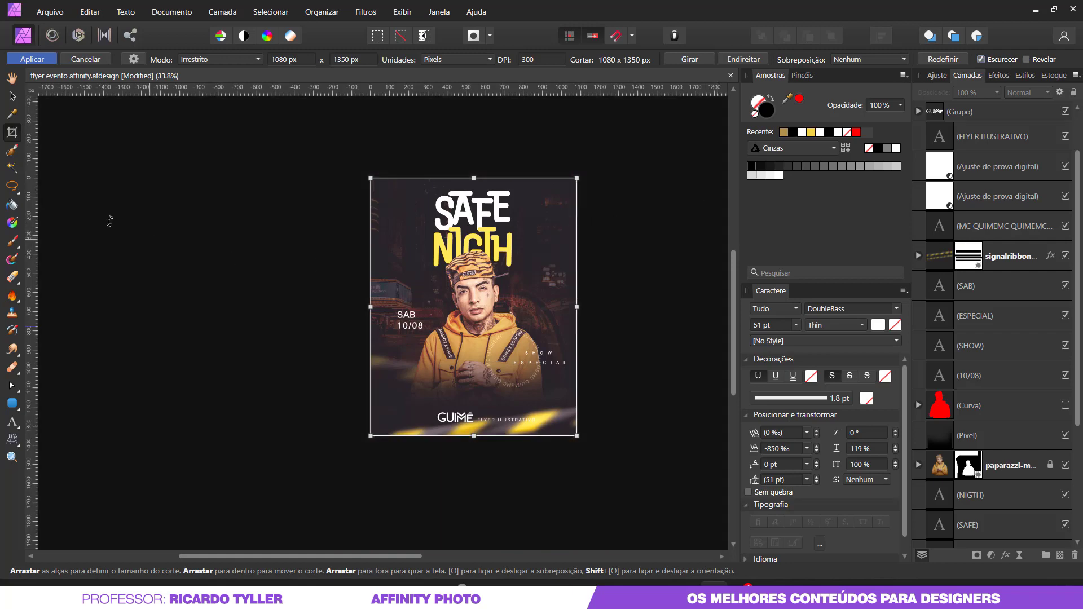
Restart the crop, try a taller frame, then trim from the top and apply a 955 px crop
left_click(11, 97)
scroll(461, 282, "up", 1)
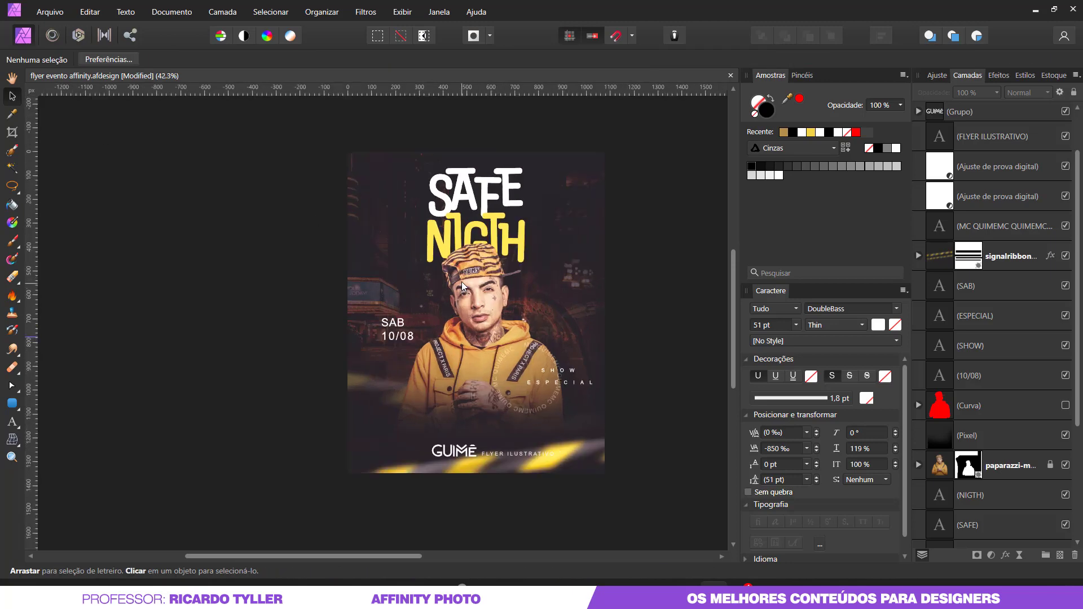
left_click(12, 132)
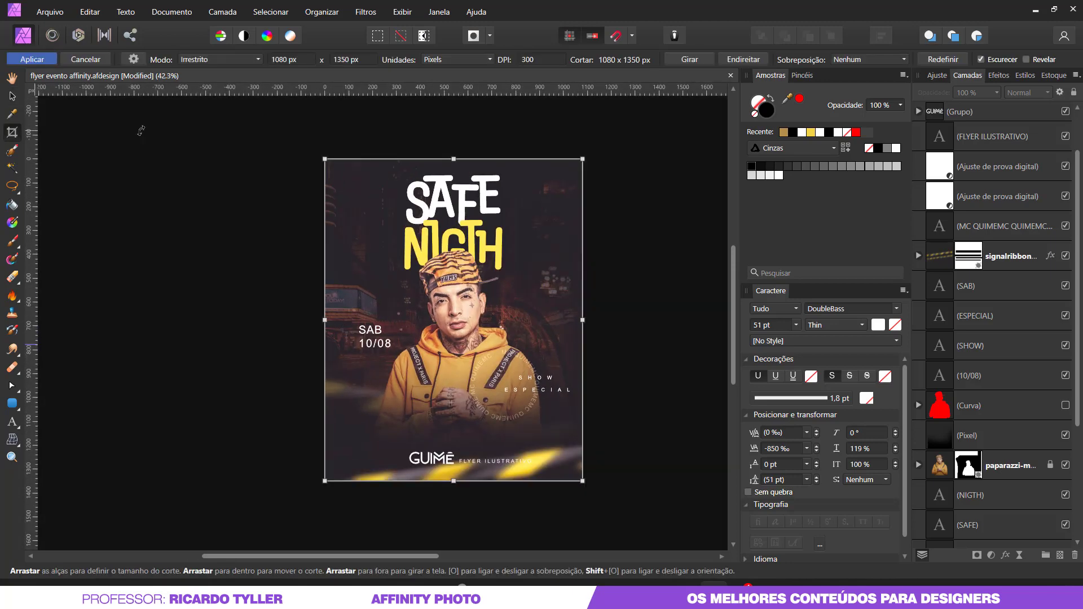
left_click_drag(454, 159, 457, 136)
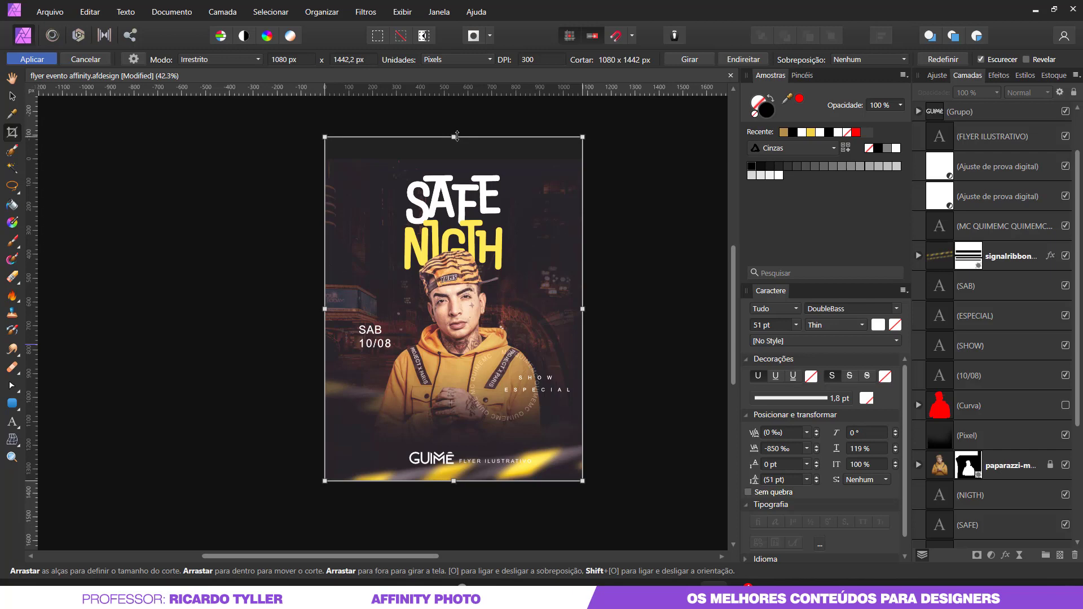
key("ctrl+z")
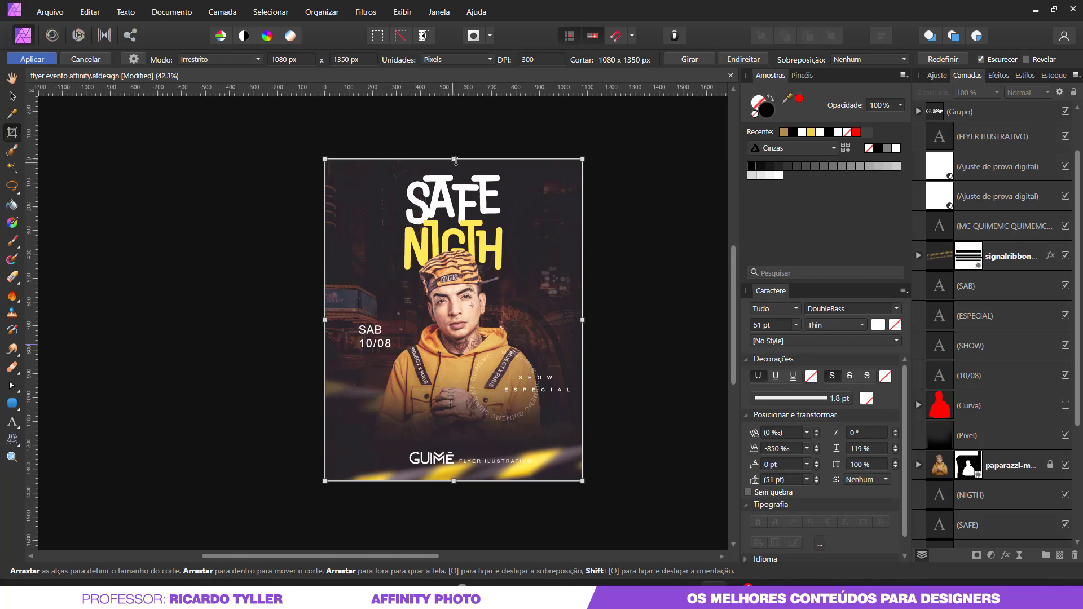
left_click_drag(456, 160, 445, 255)
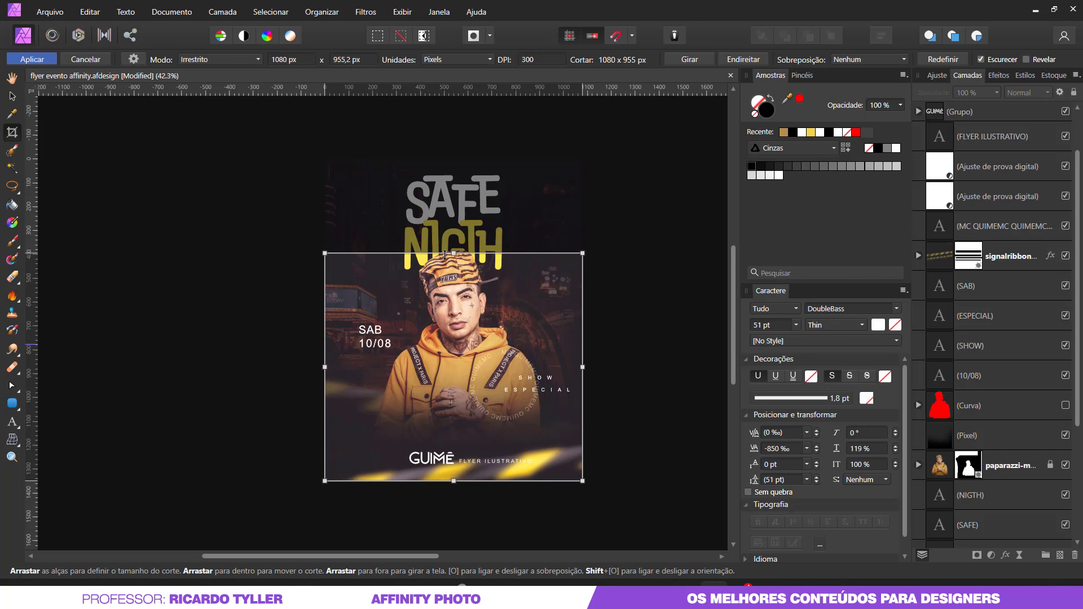
key("Return")
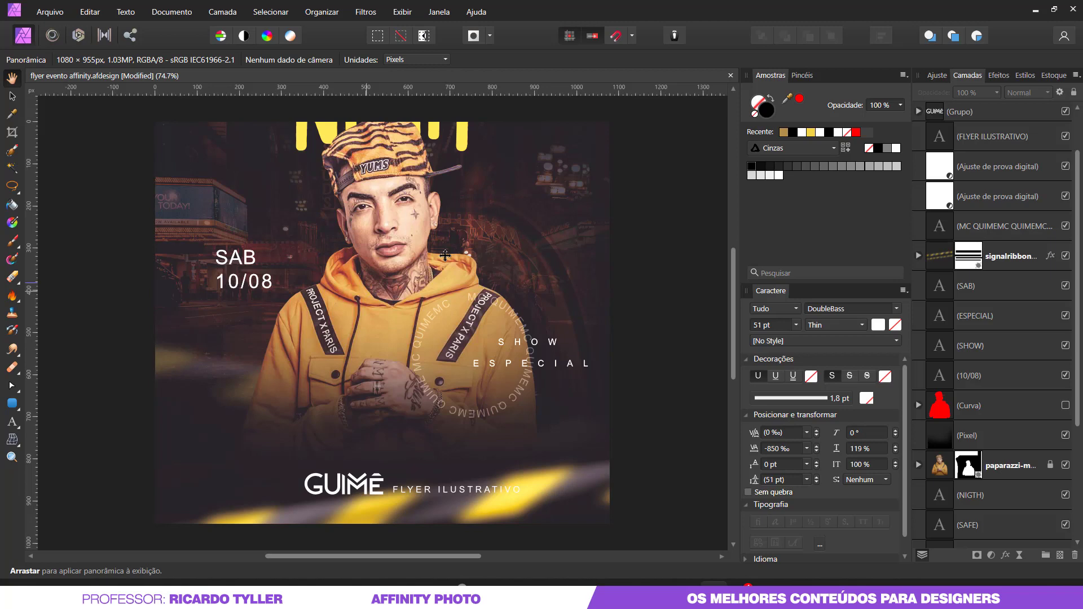
Extend a new crop to about 1248 px, then undo the crops back to 1080 × 1350
left_click(12, 132)
scroll(558, 361, "down", 3)
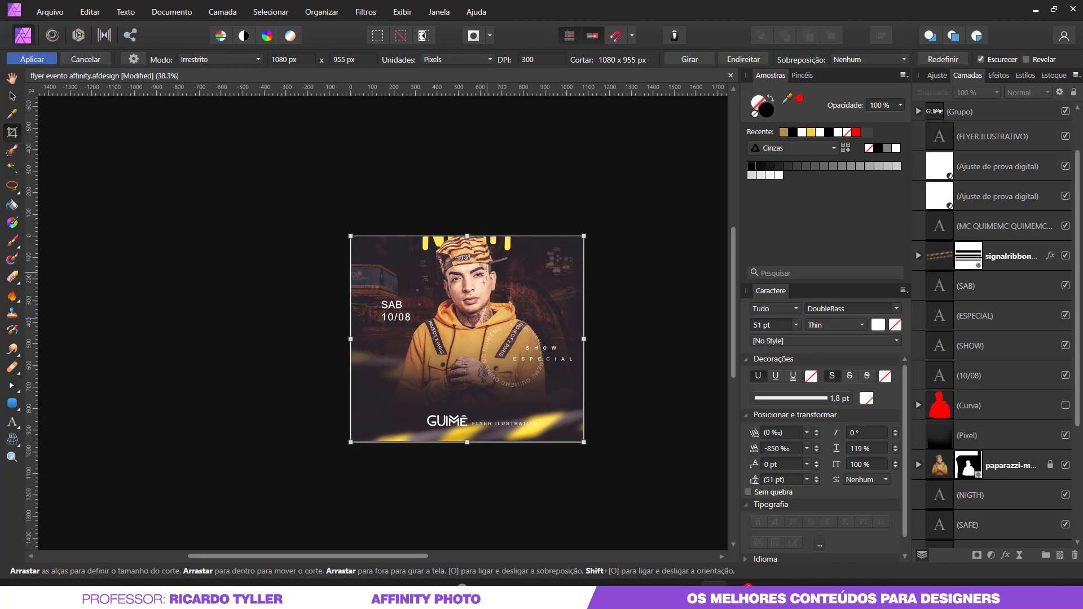
left_click_drag(466, 234, 467, 173)
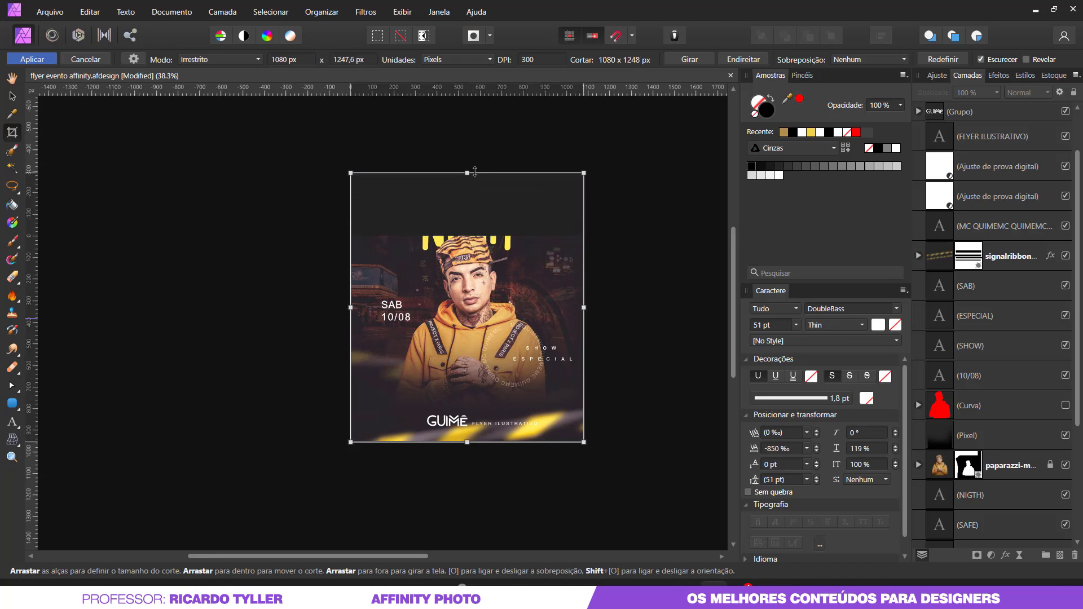
key("h")
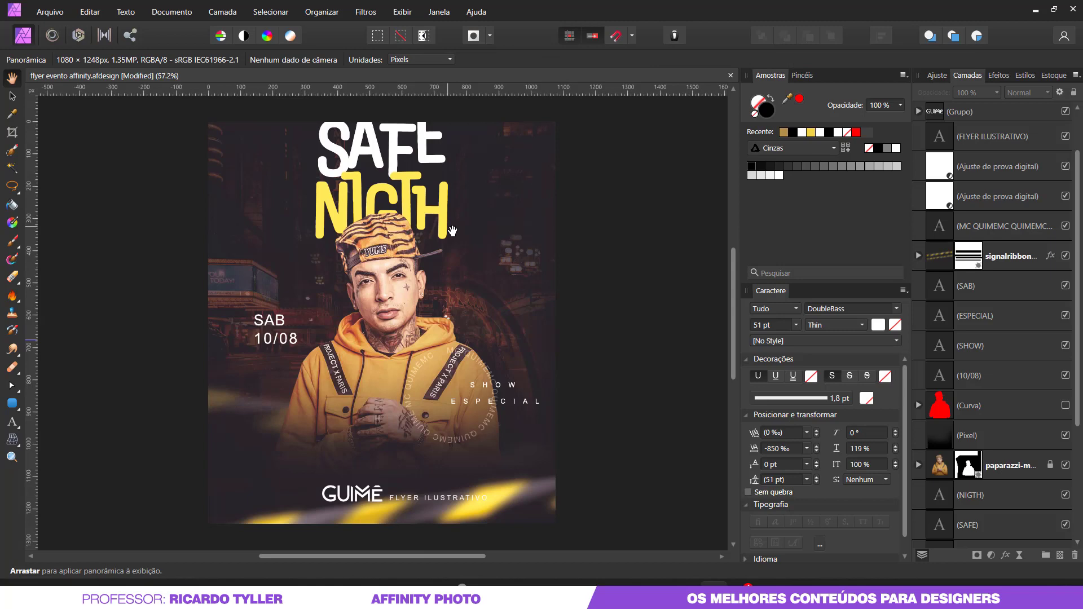
key("ctrl+z")
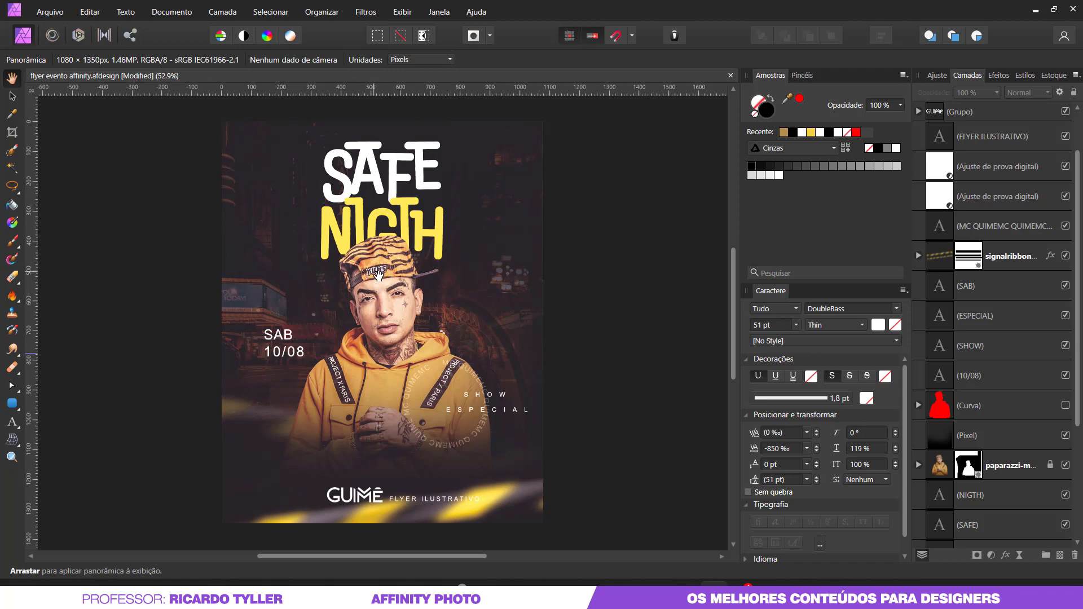
Trial a slight top trim, cancel it, and restart cropping over the full flyer
left_click(12, 132)
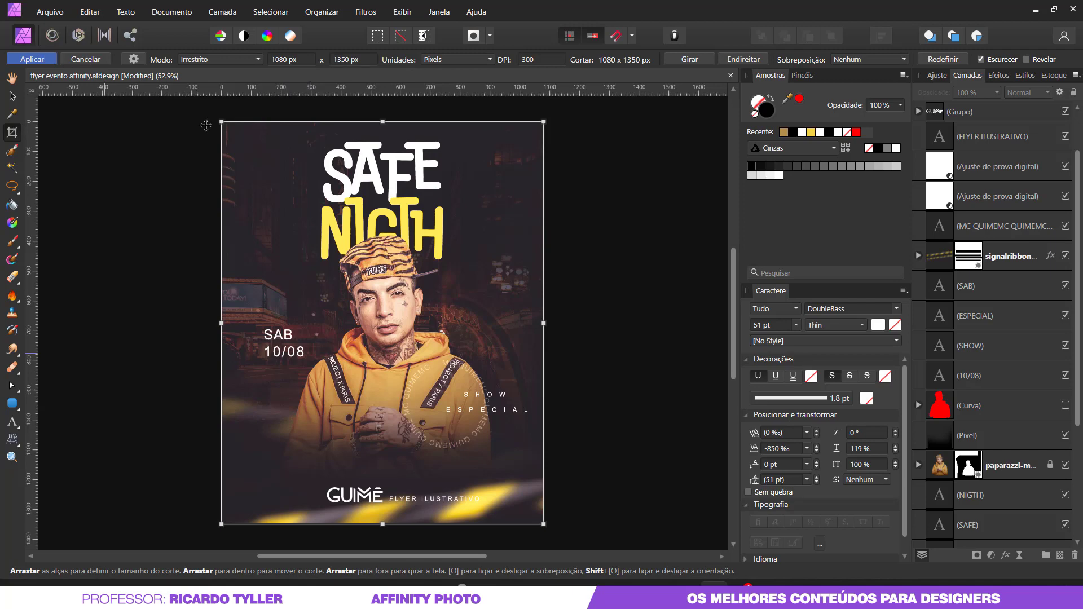
left_click_drag(382, 123, 381, 136)
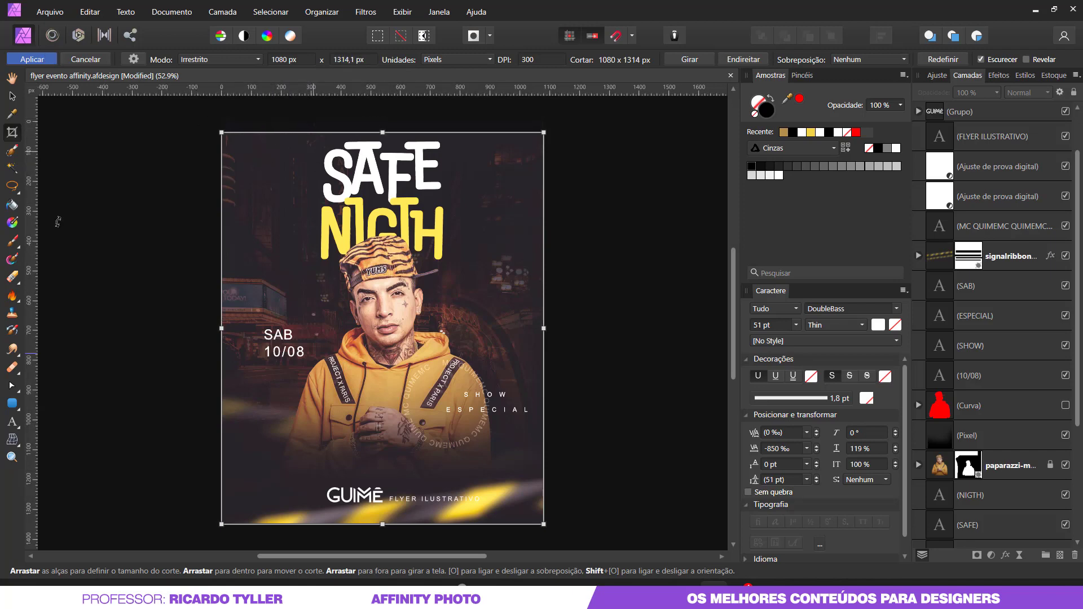
left_click(87, 64)
left_click(10, 132)
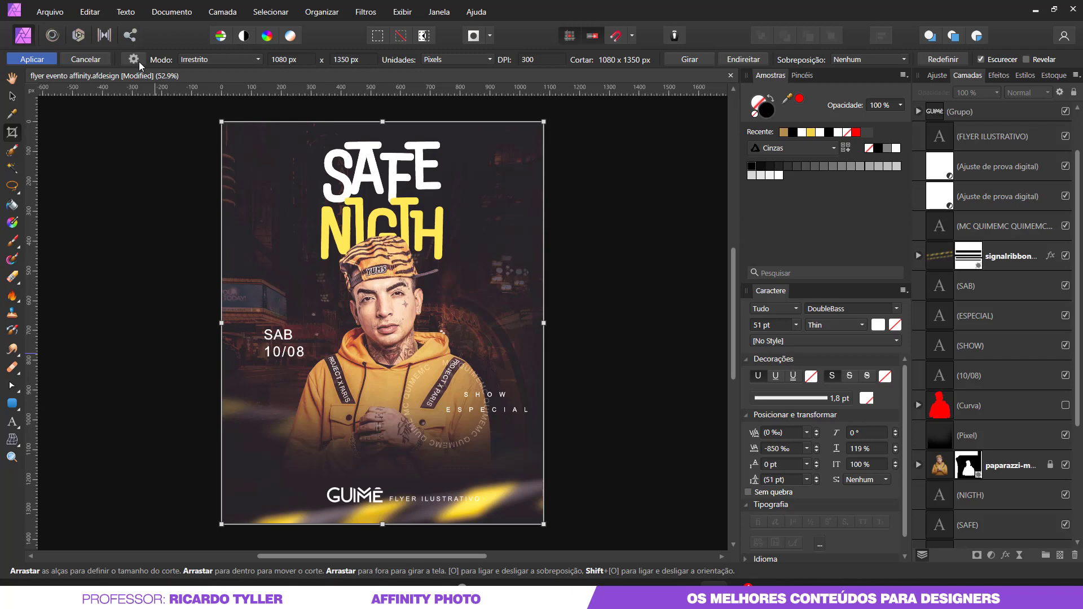
left_click(134, 60)
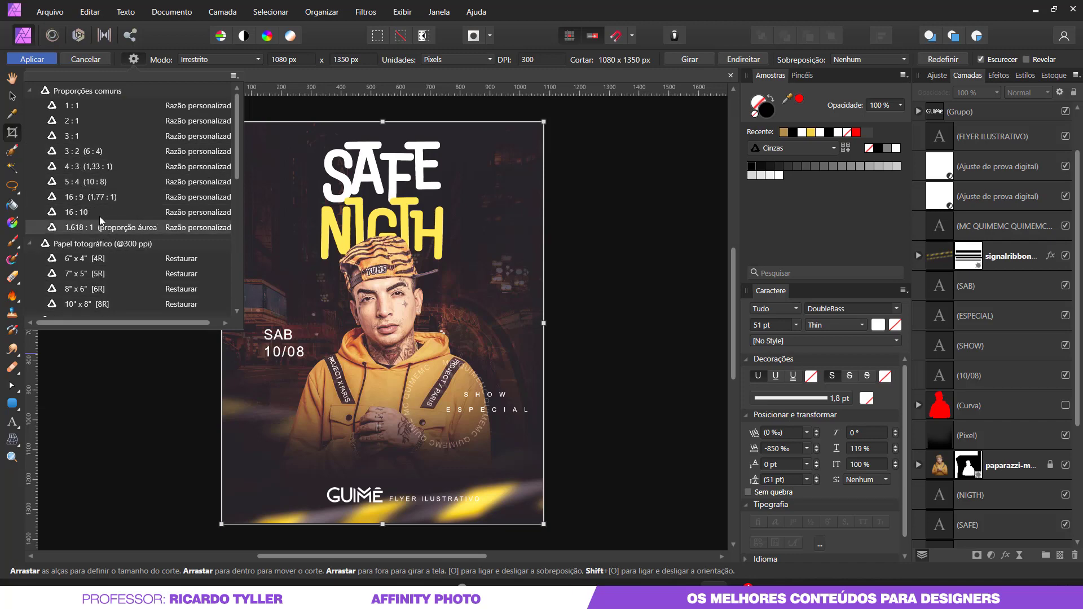
left_click(86, 152)
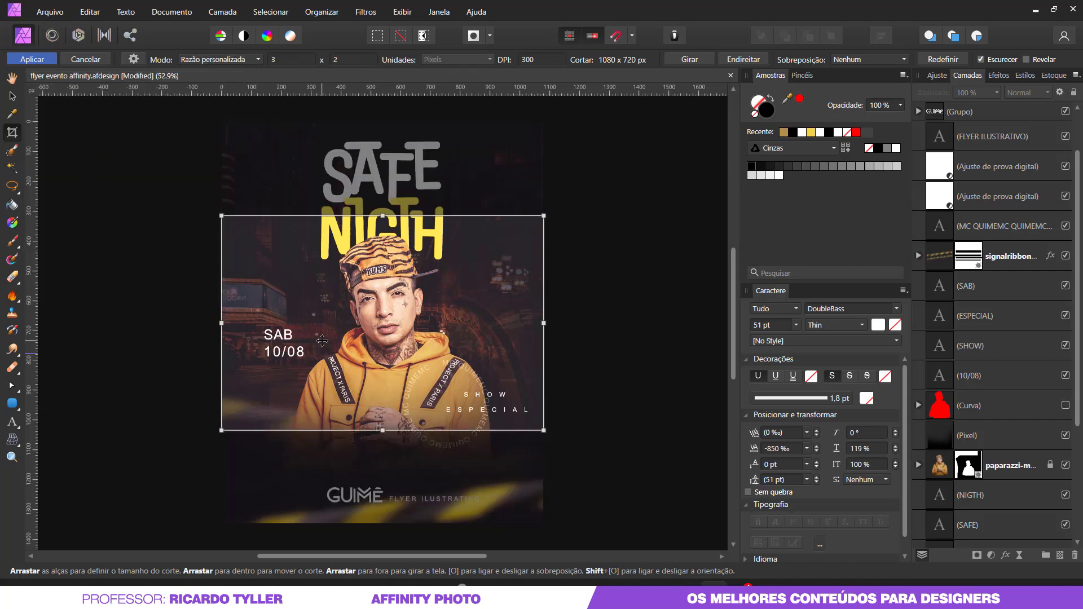
left_click_drag(383, 224, 387, 195)
key("ctrl+z")
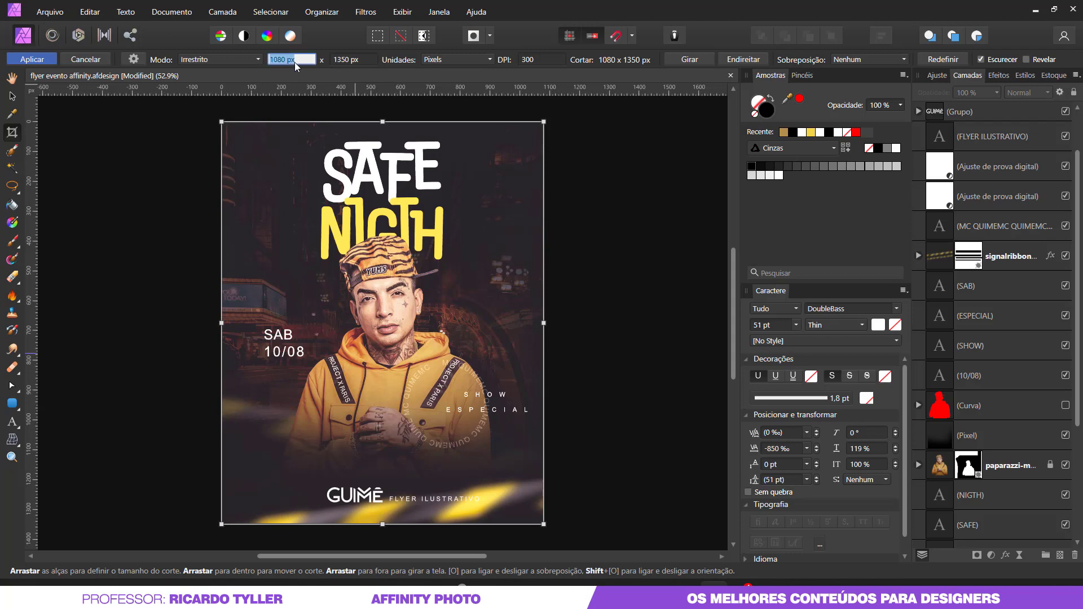
Set the crop height to 1080 px and apply a 1080 × 1080 square crop
left_click(339, 59)
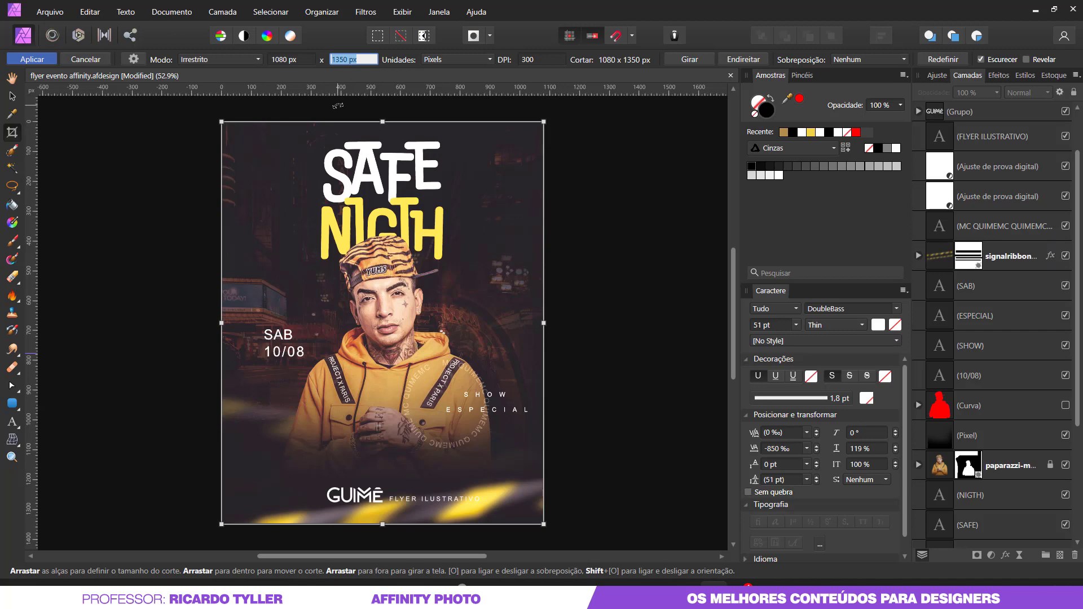
type("1080")
left_click(46, 60)
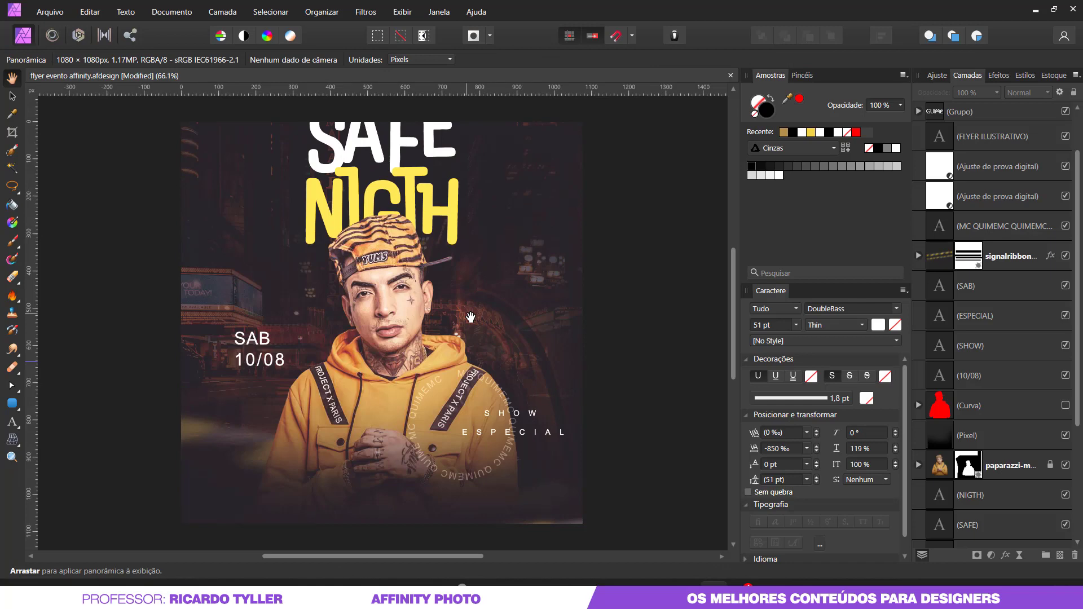
scroll(470, 317, "down", 2)
scroll(470, 317, "down", 1)
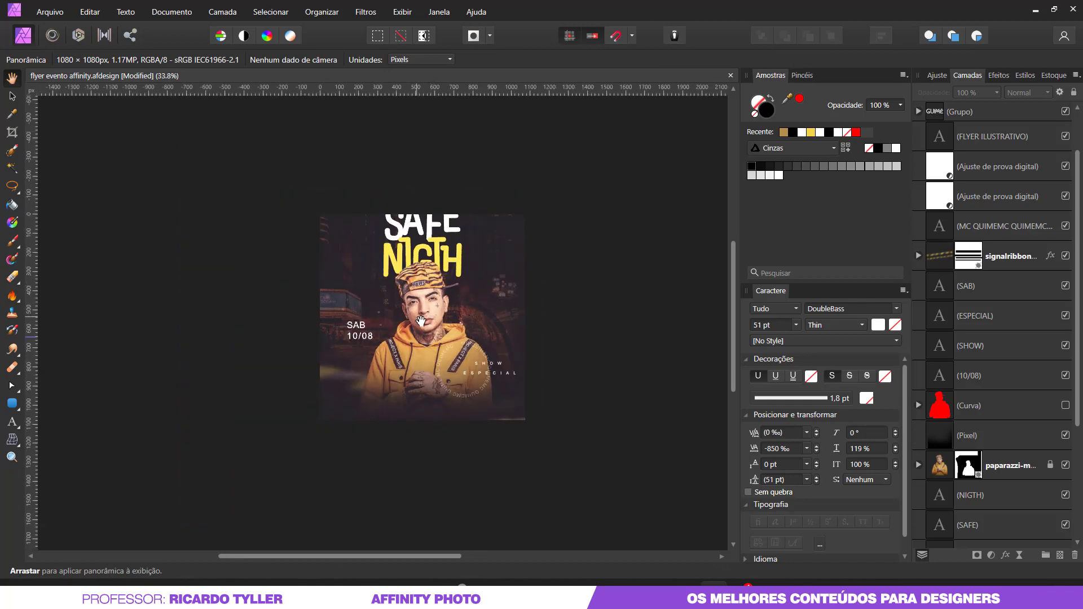
scroll(423, 275, "up", 1)
scroll(423, 276, "up", 1)
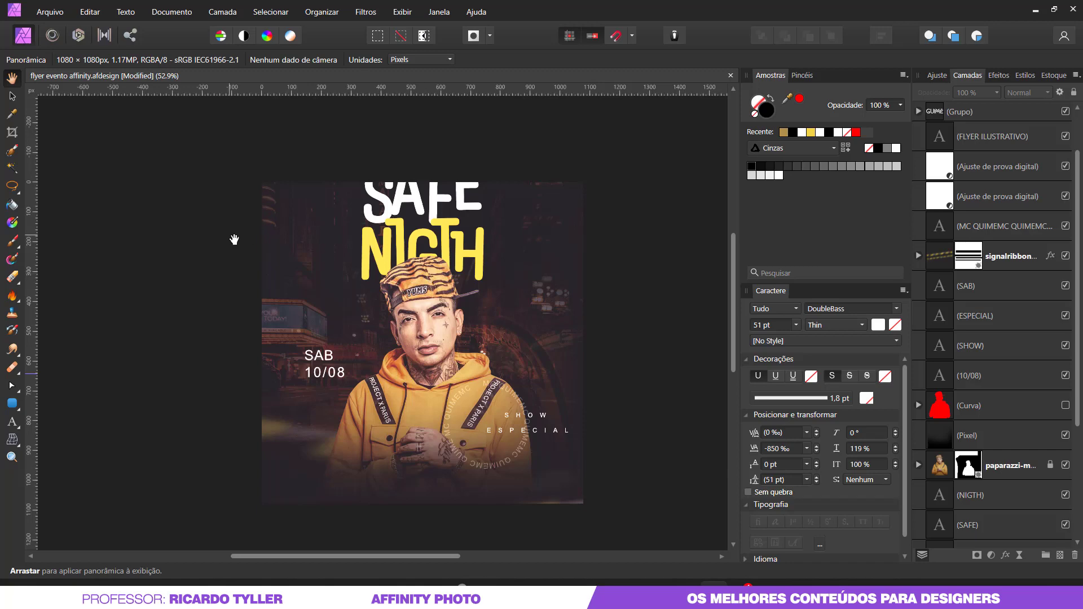
left_click(11, 97)
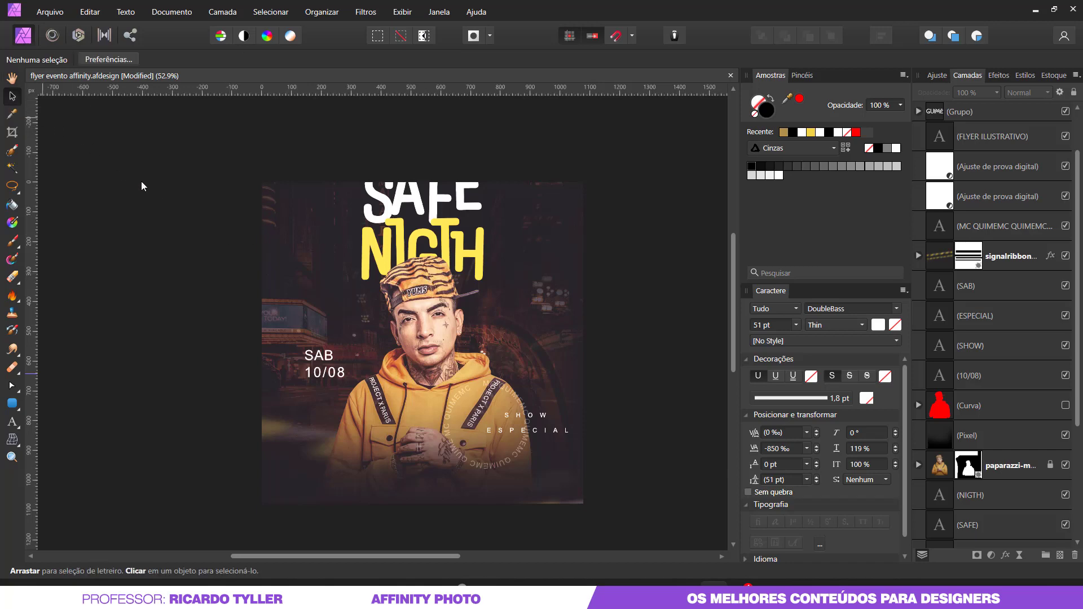
Keep pixels as the crop unit and rotate the frame to landscape and back to portrait
left_click(11, 132)
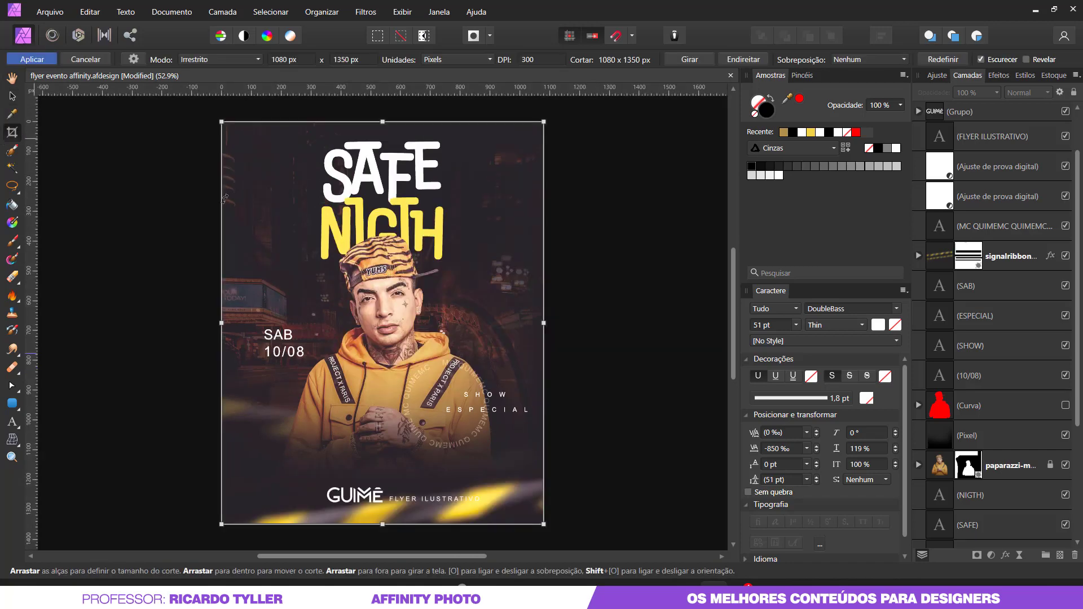
left_click(462, 61)
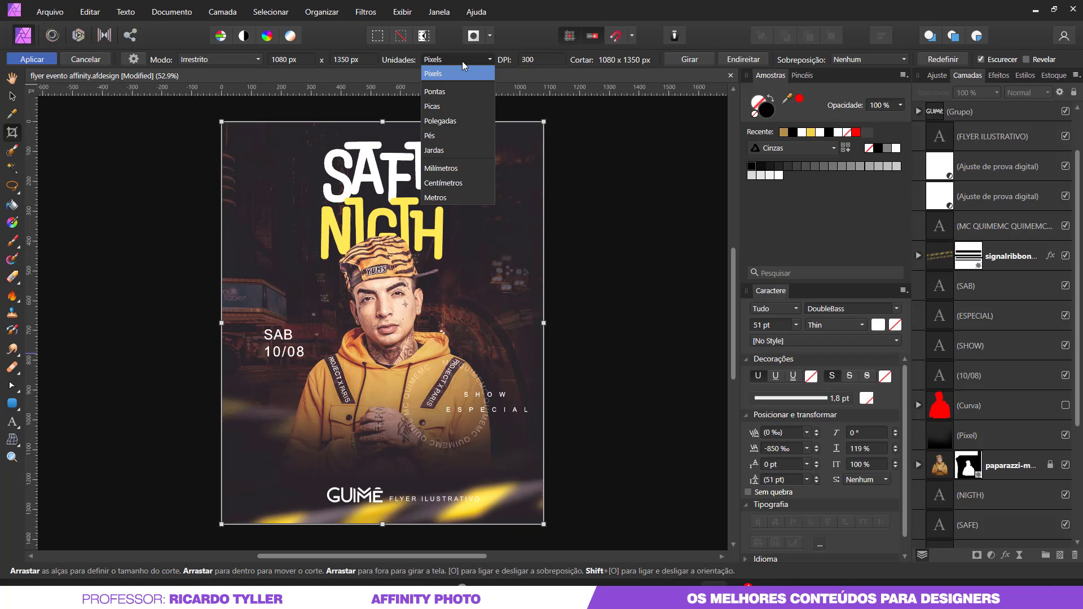
left_click(462, 61)
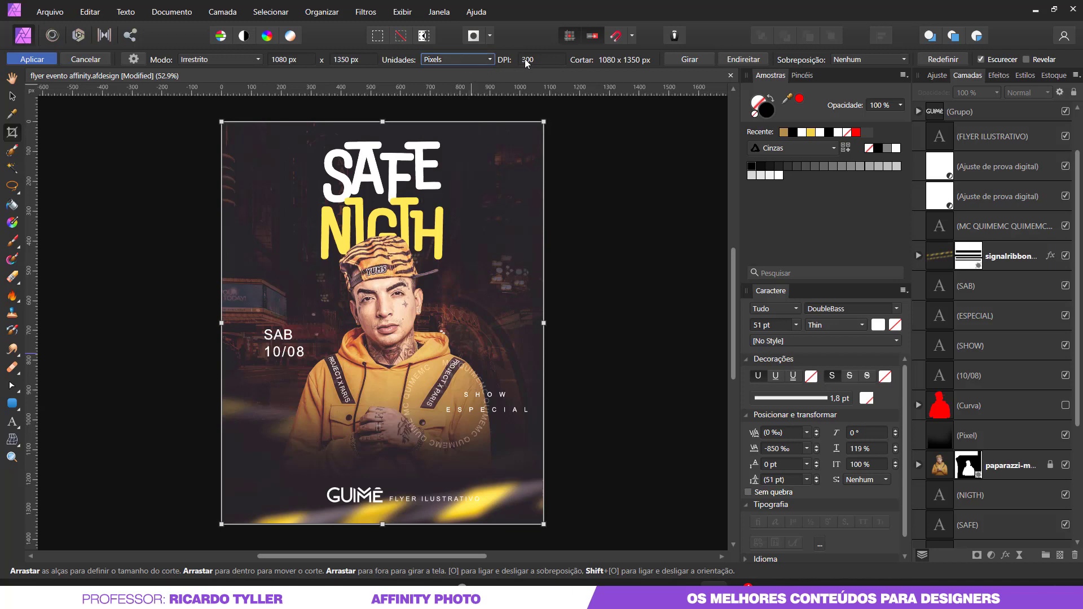
left_click(688, 59)
left_click(688, 59)
Try straightening the flyer along a drawn line, then undo the tilt
left_click(740, 60)
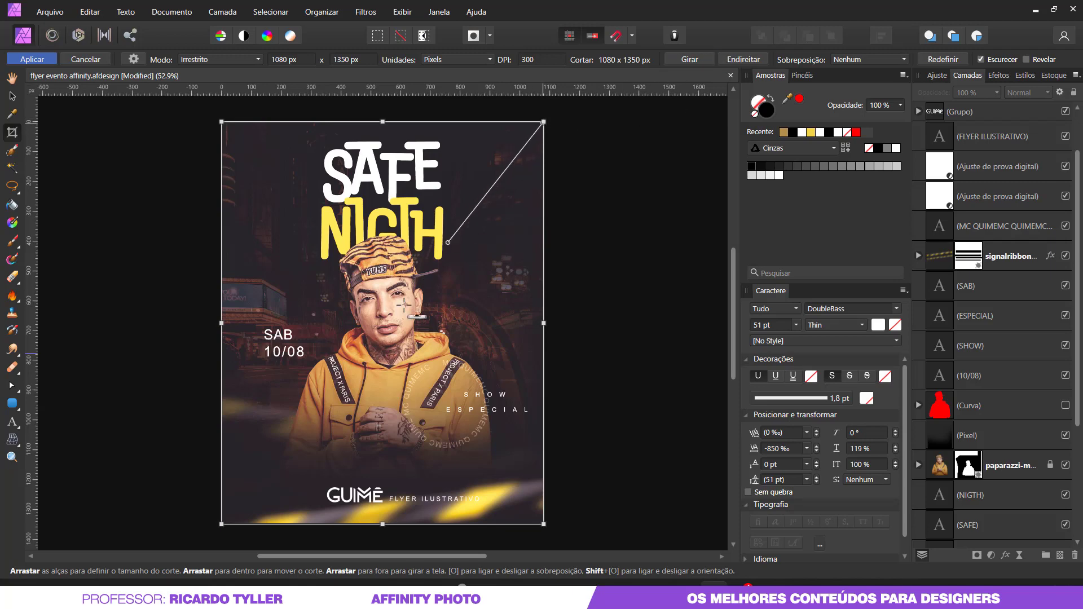
left_click_drag(545, 122, 309, 415)
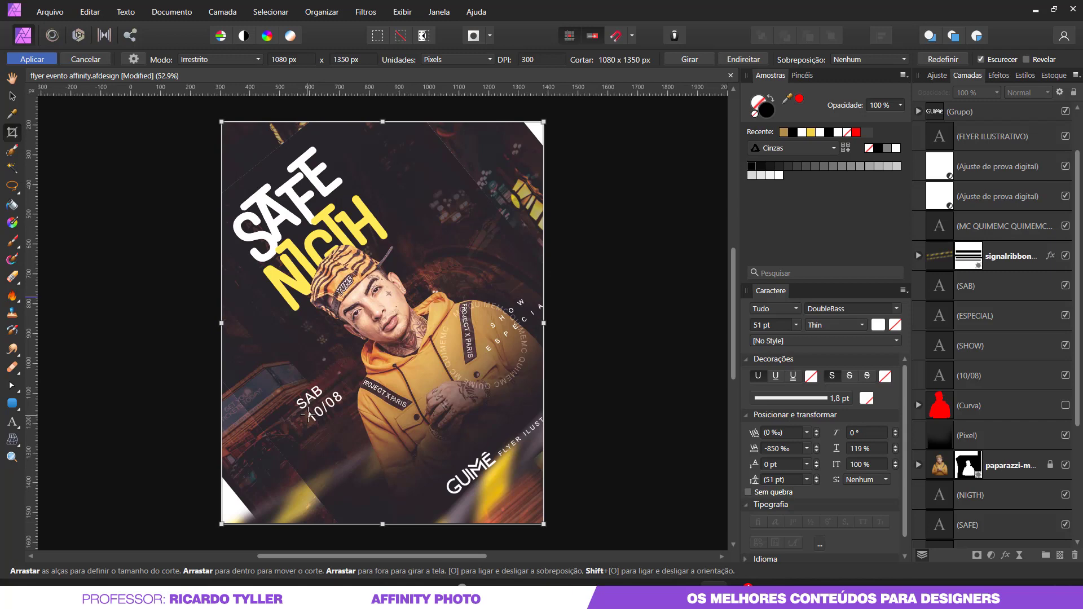
key("ctrl+z")
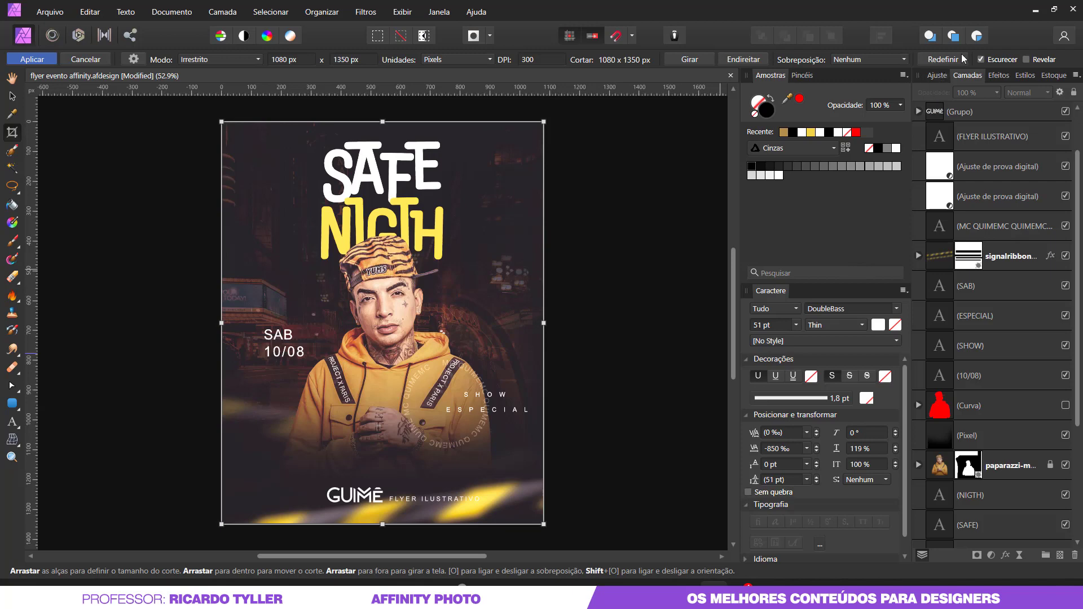
Preview the thirds grid, Fibonacci spiral and diagonal crop overlays in turn
left_click(884, 60)
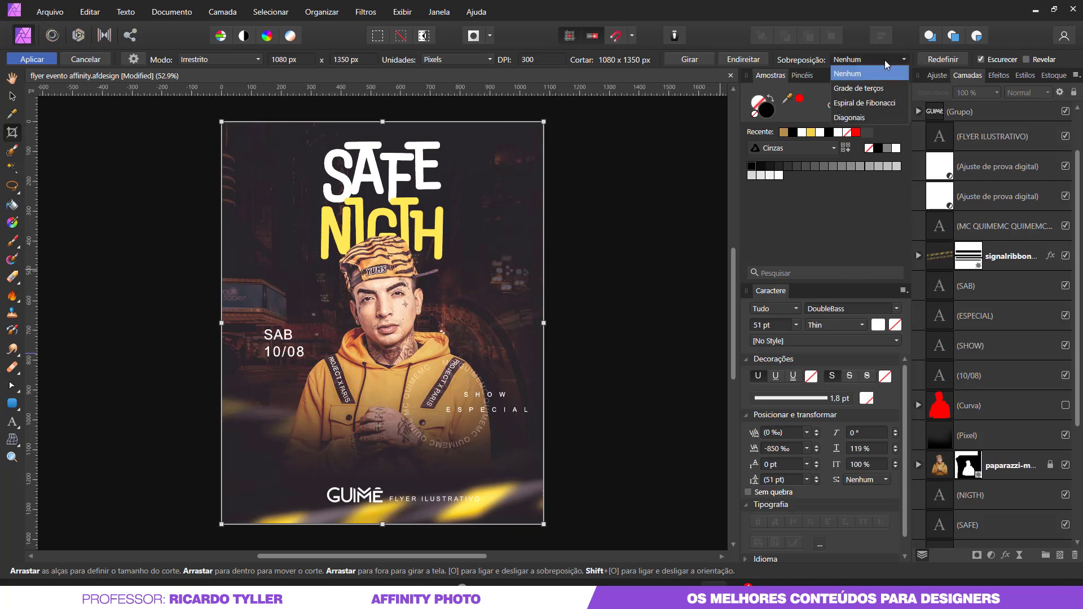
left_click(877, 90)
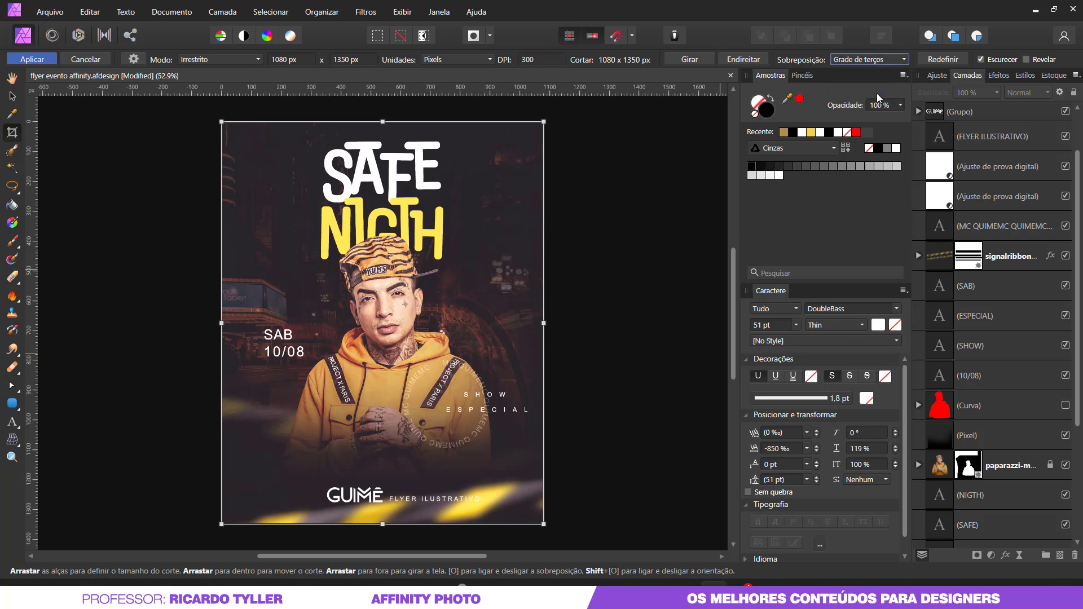
left_click(845, 60)
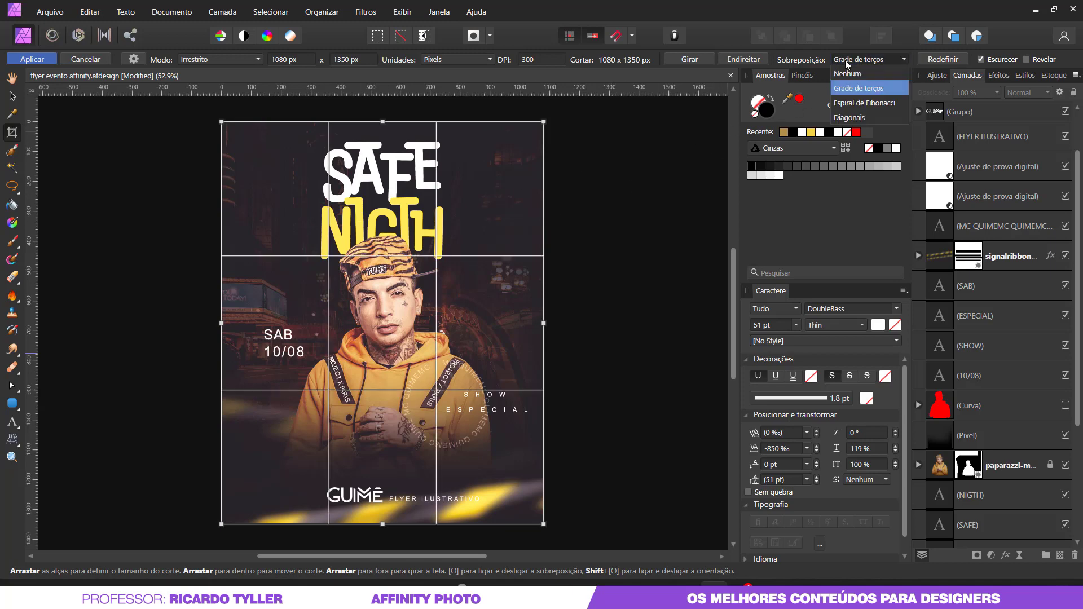
left_click(857, 104)
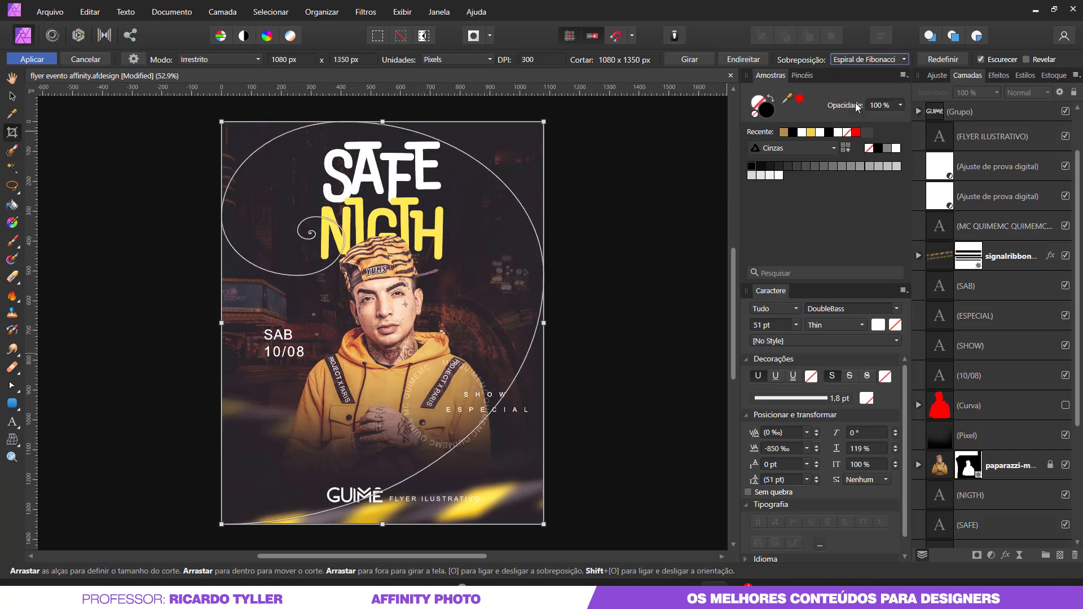
left_click(847, 59)
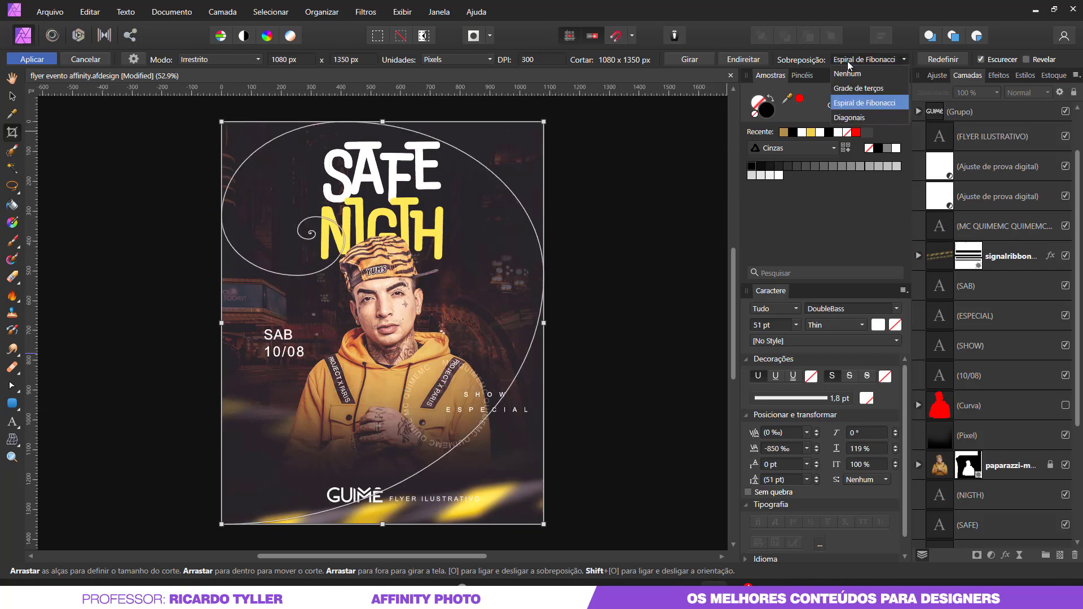
left_click(867, 118)
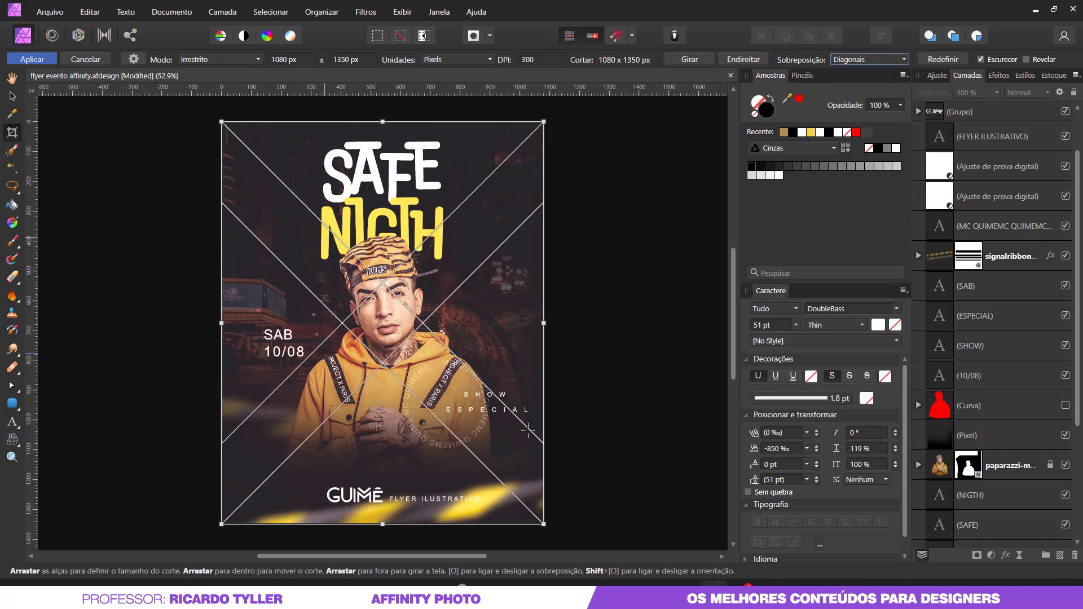
Switch the crop overlay back to Grade de terços and restart cropping
left_click(11, 96)
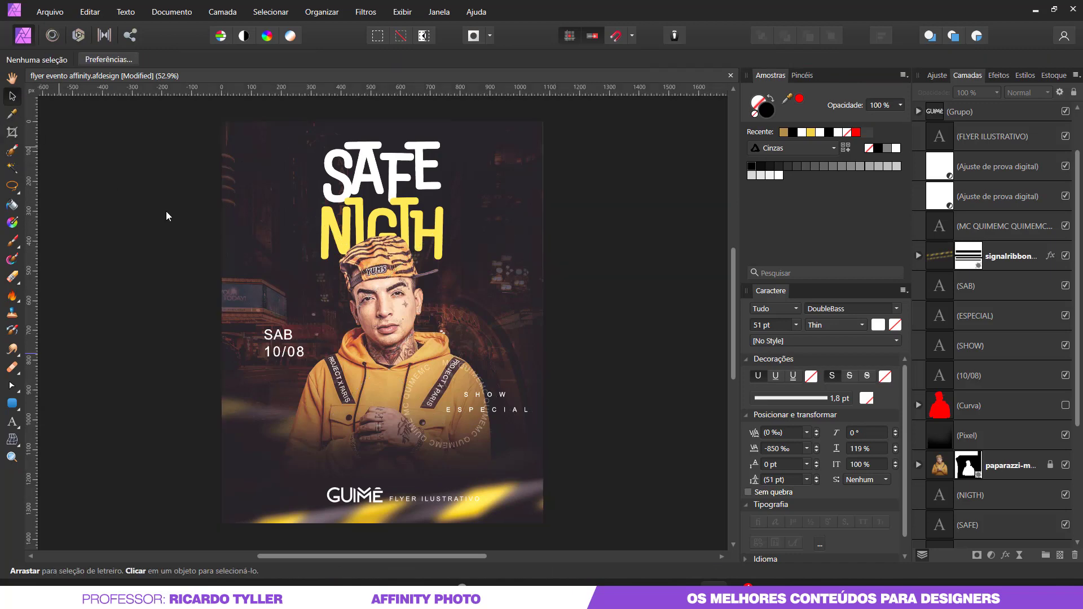
left_click(12, 133)
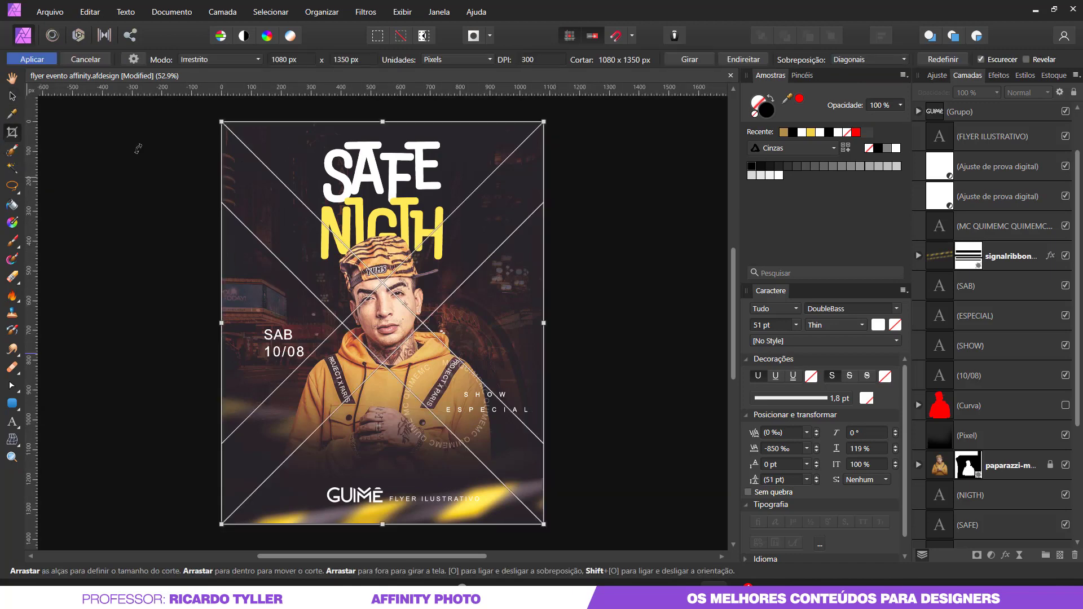
left_click(859, 60)
left_click(849, 91)
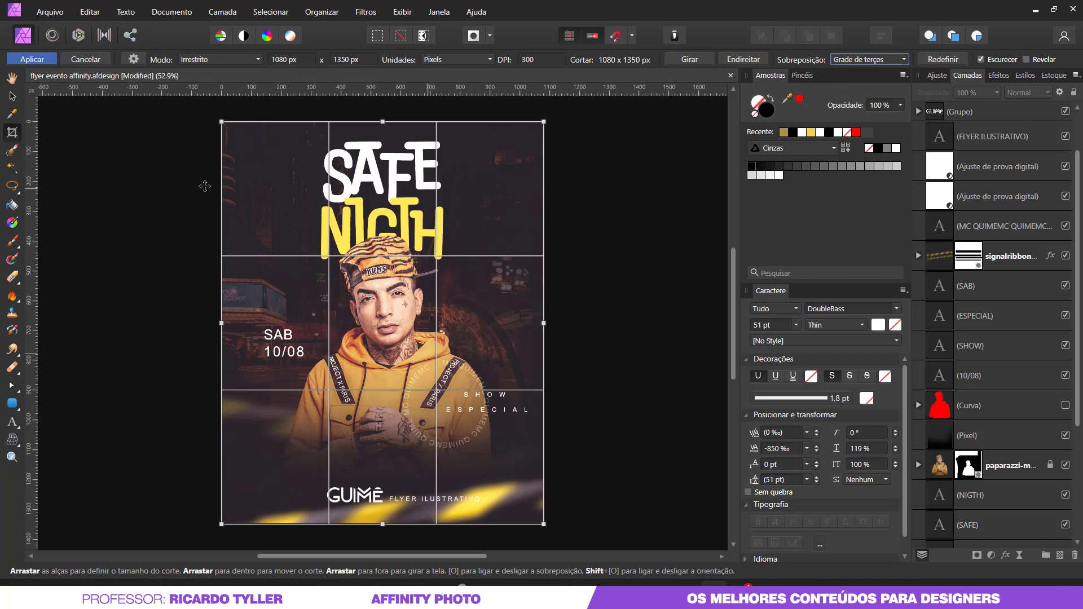
left_click(12, 96)
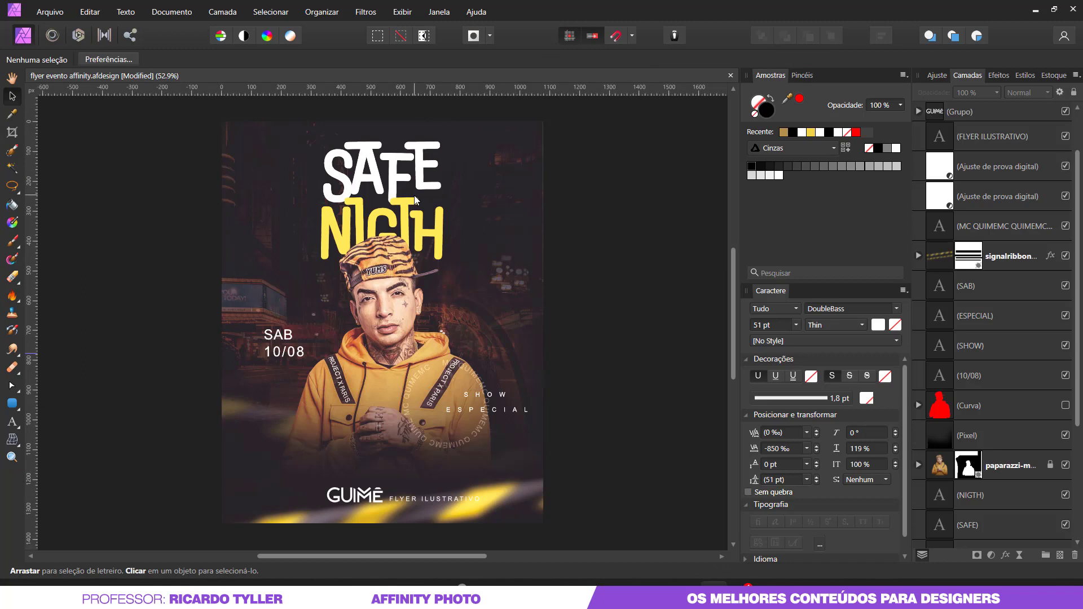
left_click(13, 133)
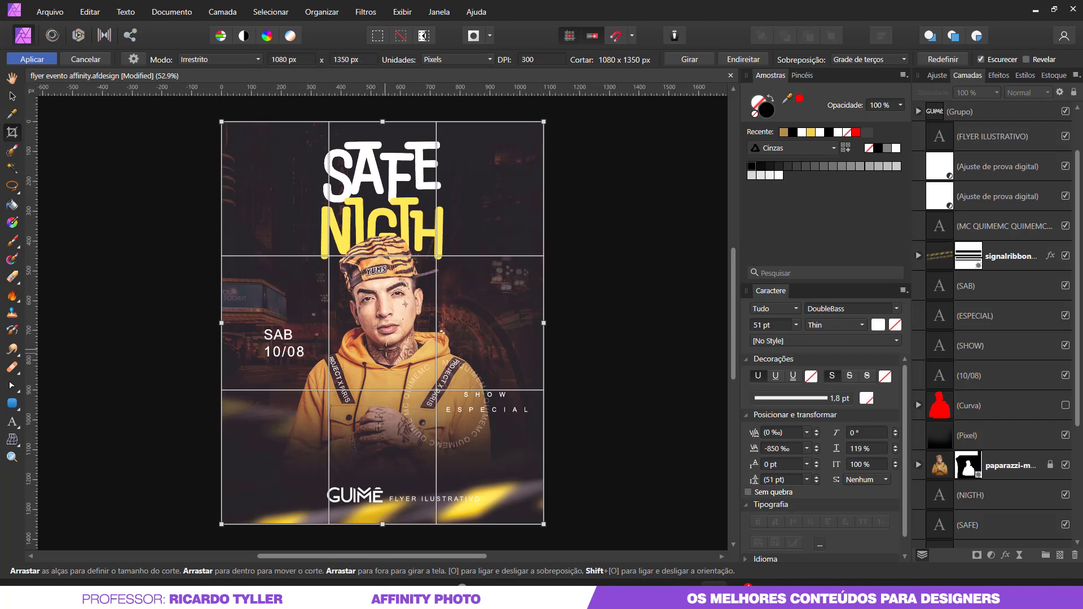
Enter a 1920 px crop height, then leave cropping and clear the selection
left_click(351, 59)
type("1")
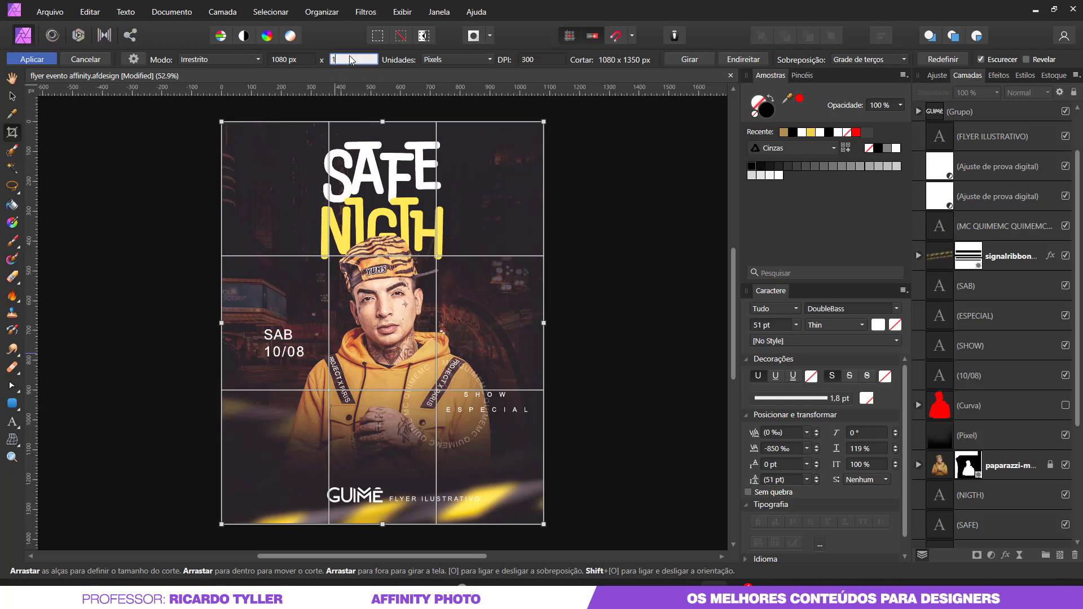
type("920")
key("Return")
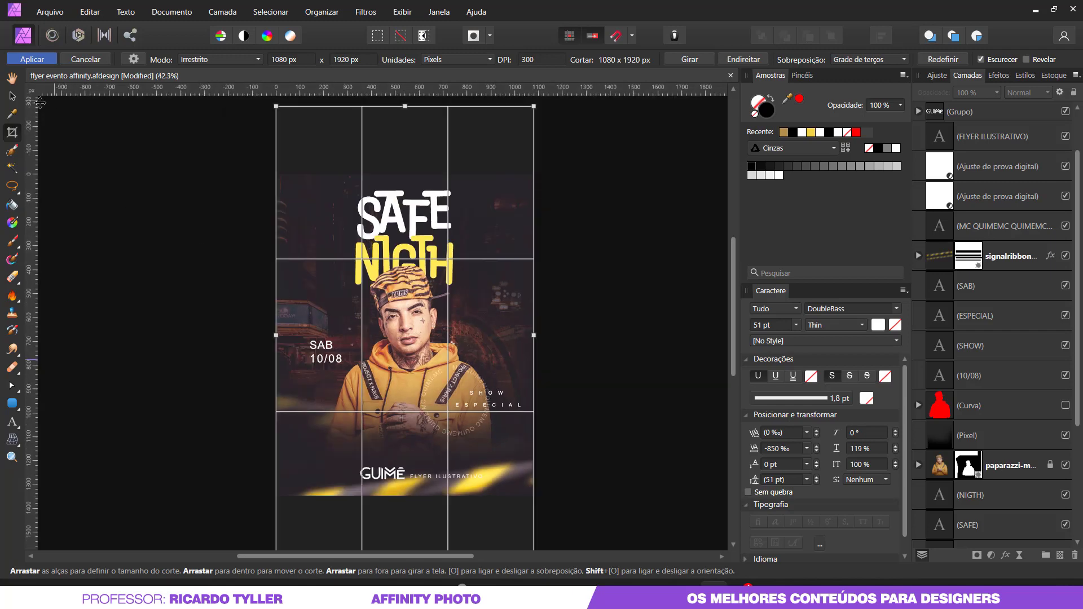
left_click(12, 97)
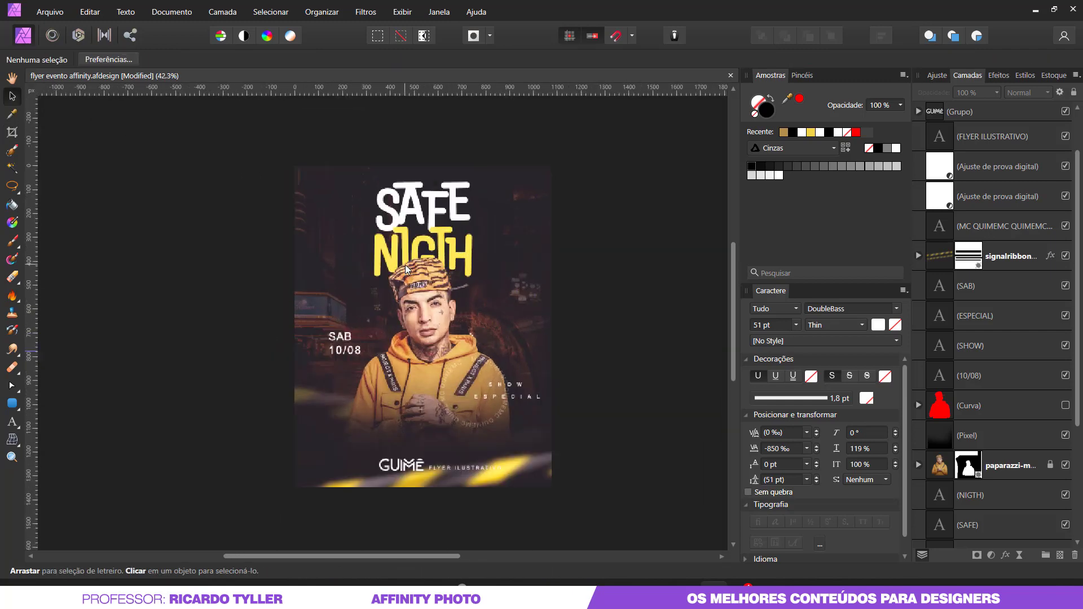
left_click(371, 175)
scroll(460, 268, "down", 1)
left_click(161, 227)
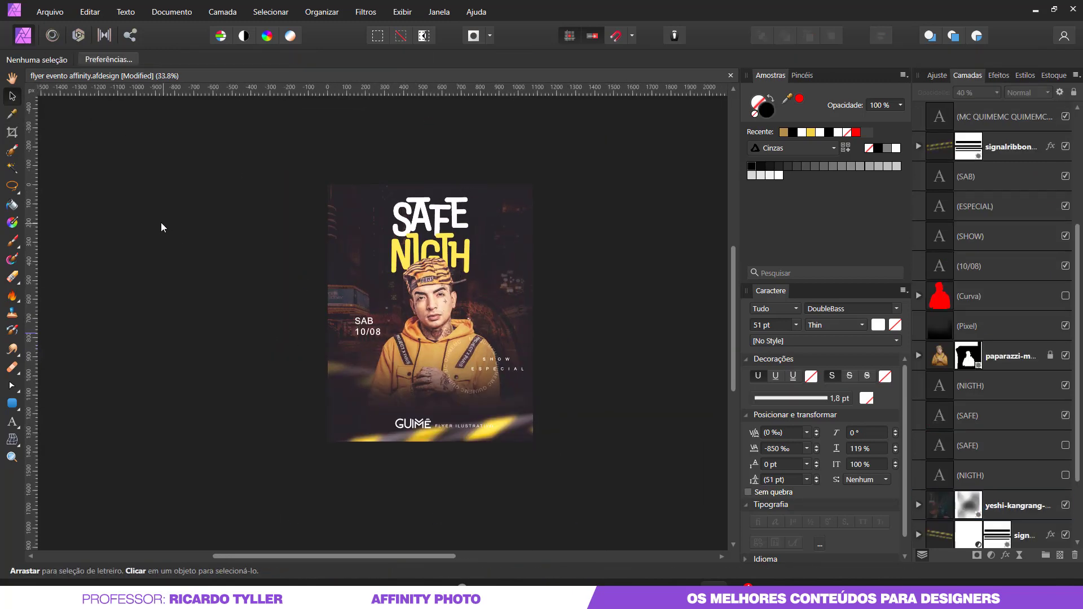
Set the crop height to 1920 px again and apply the 1080 × 1920 crop
left_click(12, 132)
double_click(350, 59)
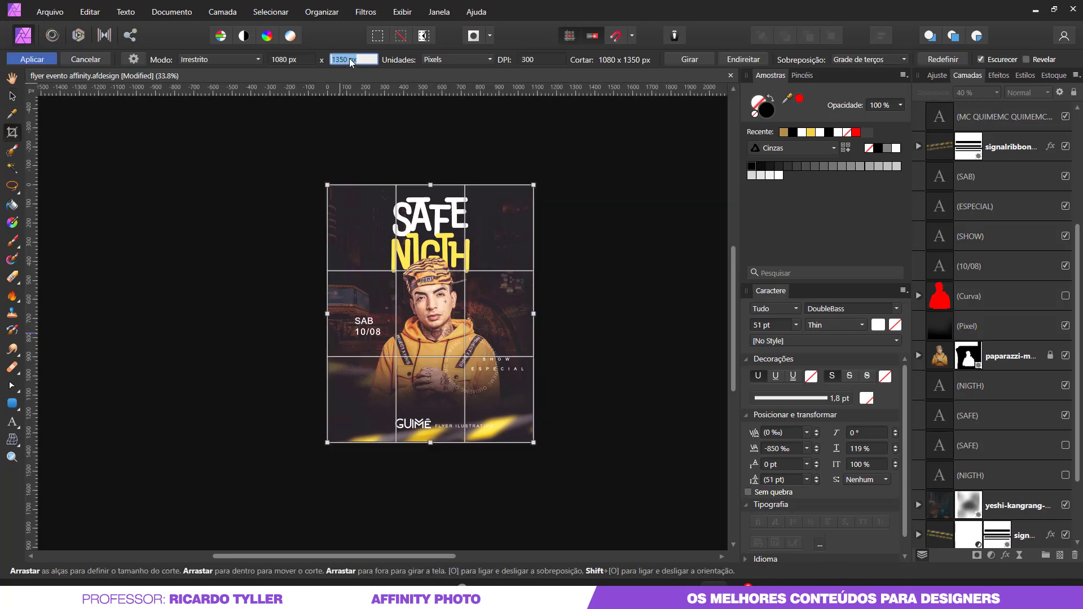
type("1920")
left_click(40, 58)
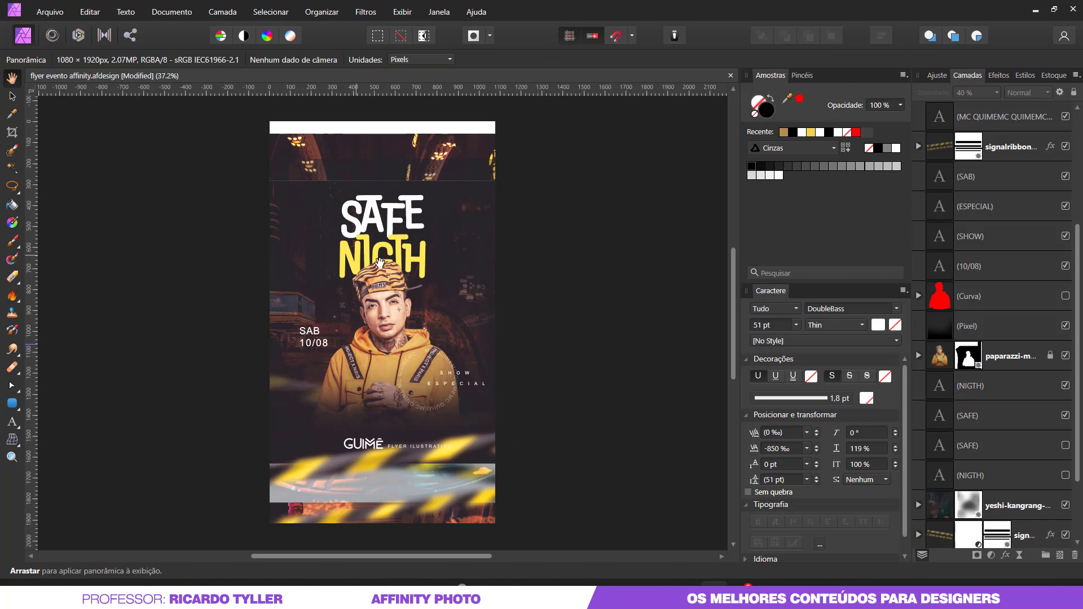
left_click(12, 97)
Move the signalribbon6.eps ribbon strip down to the flyer's bottom edge
left_click(400, 477)
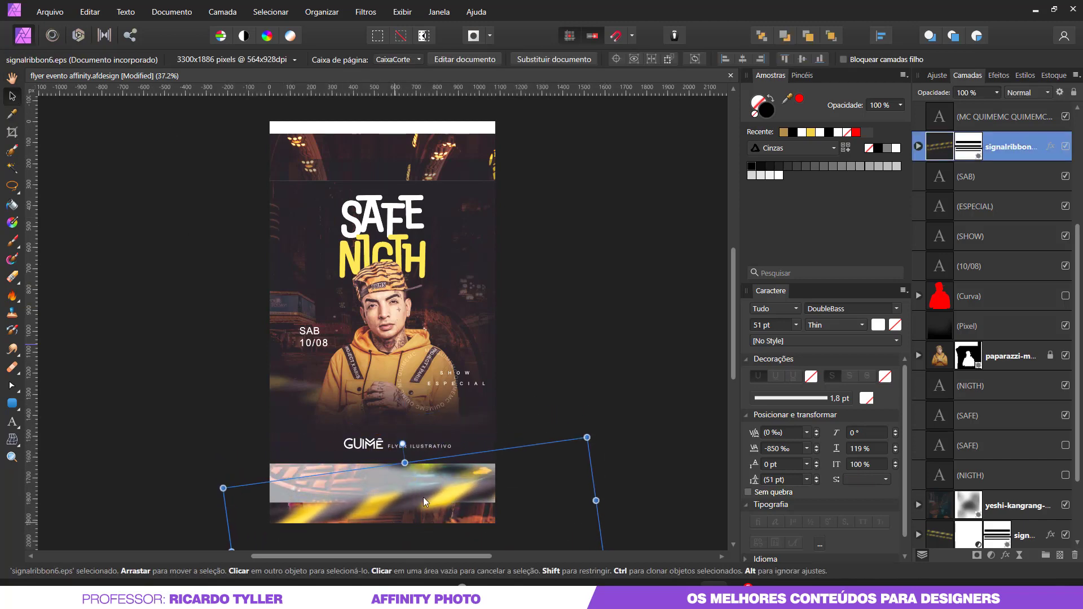
left_click_drag(392, 511, 441, 480)
key("ctrl+d")
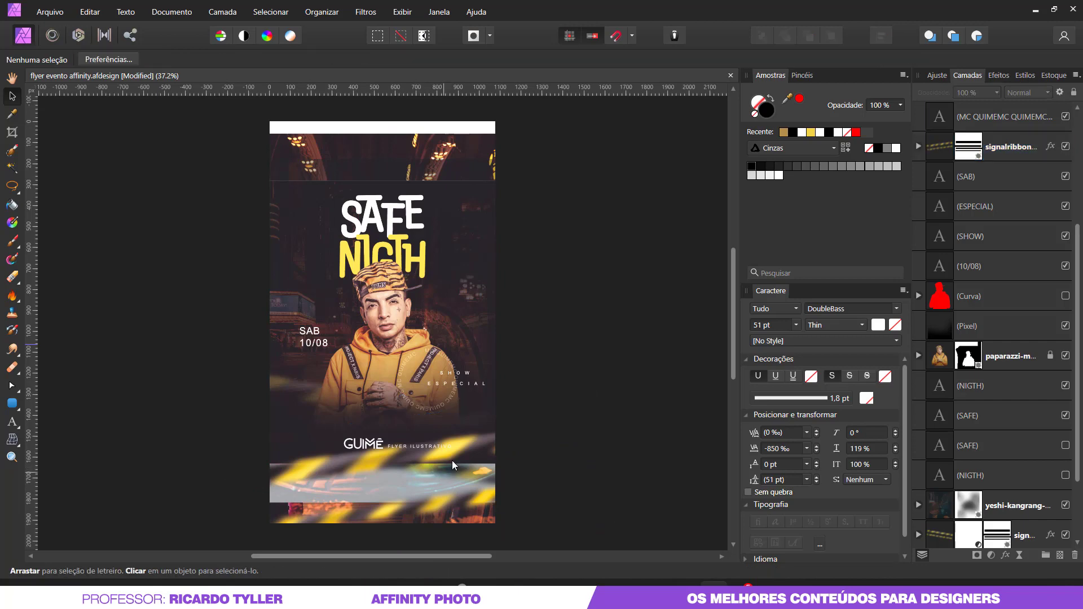
left_click(462, 458)
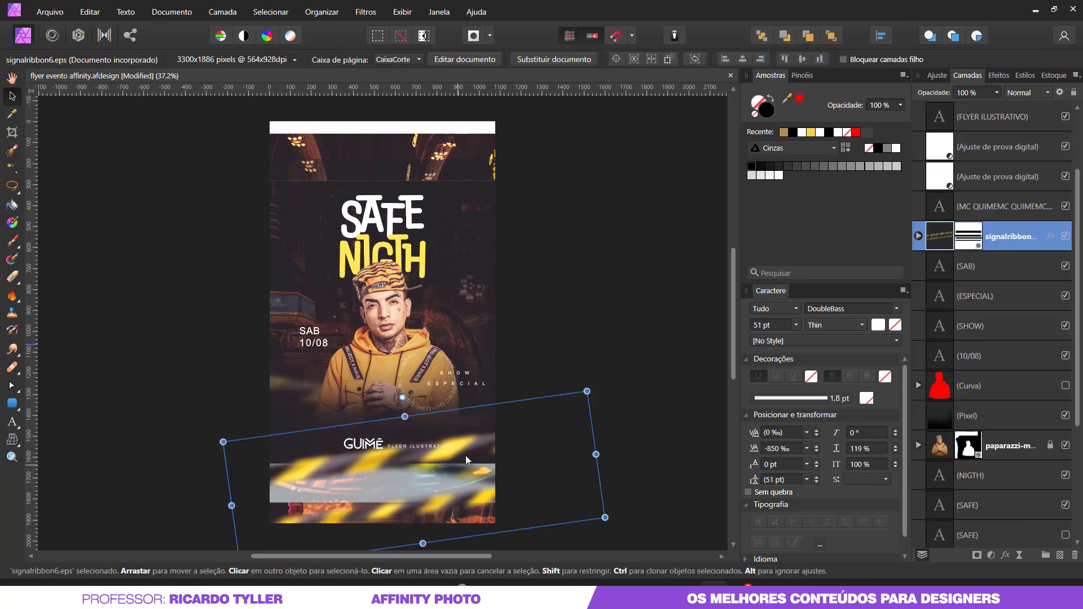
left_click_drag(472, 445, 465, 492)
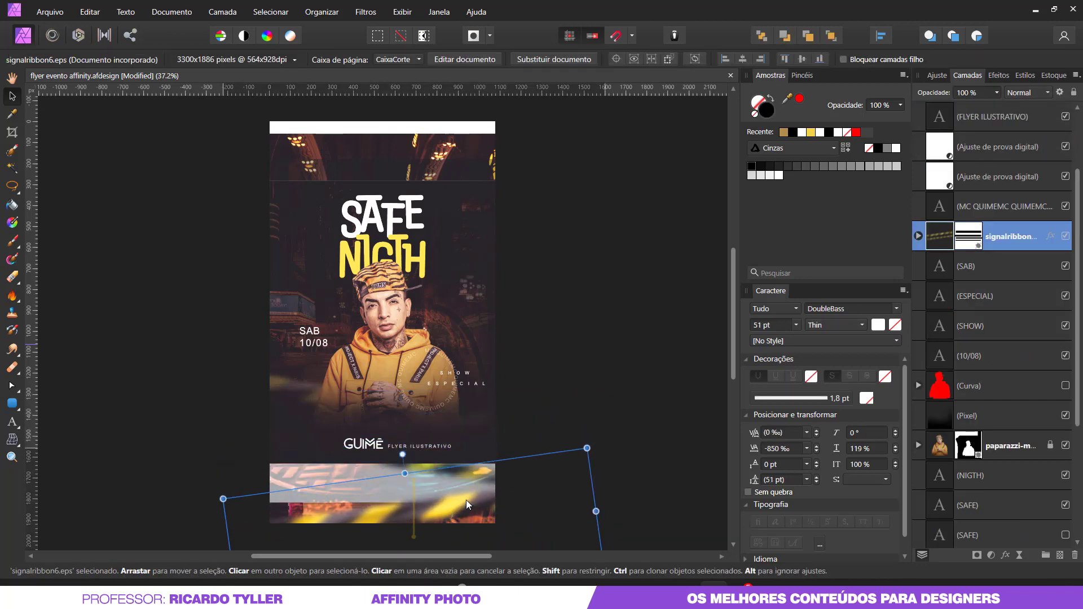
Test-move the dark overlay and a layer pair down, undo both, and select Retângulo
left_click_drag(310, 455, 308, 505)
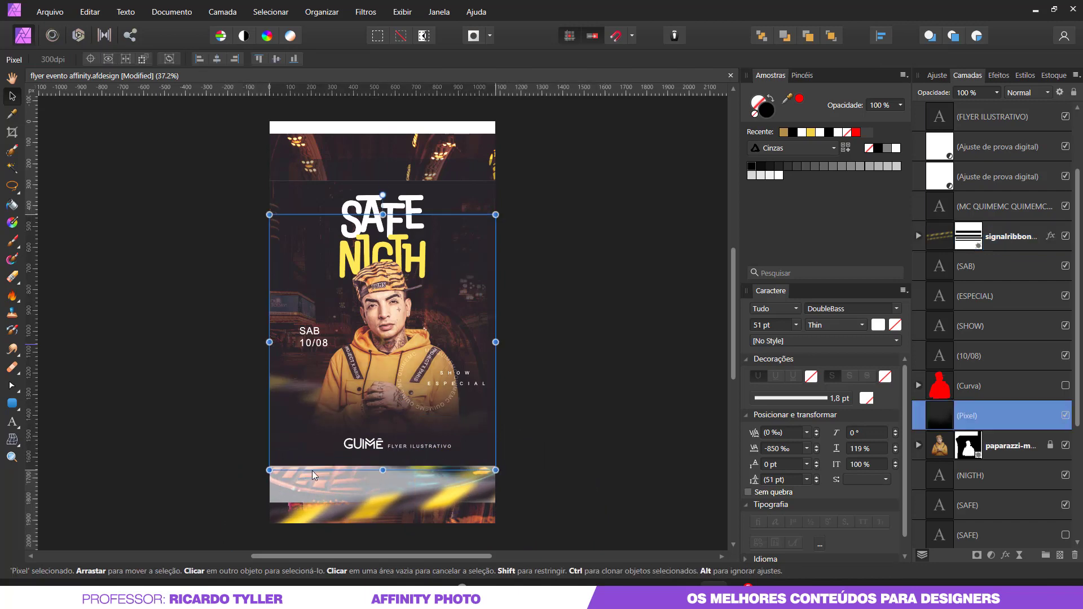
key("ctrl+z")
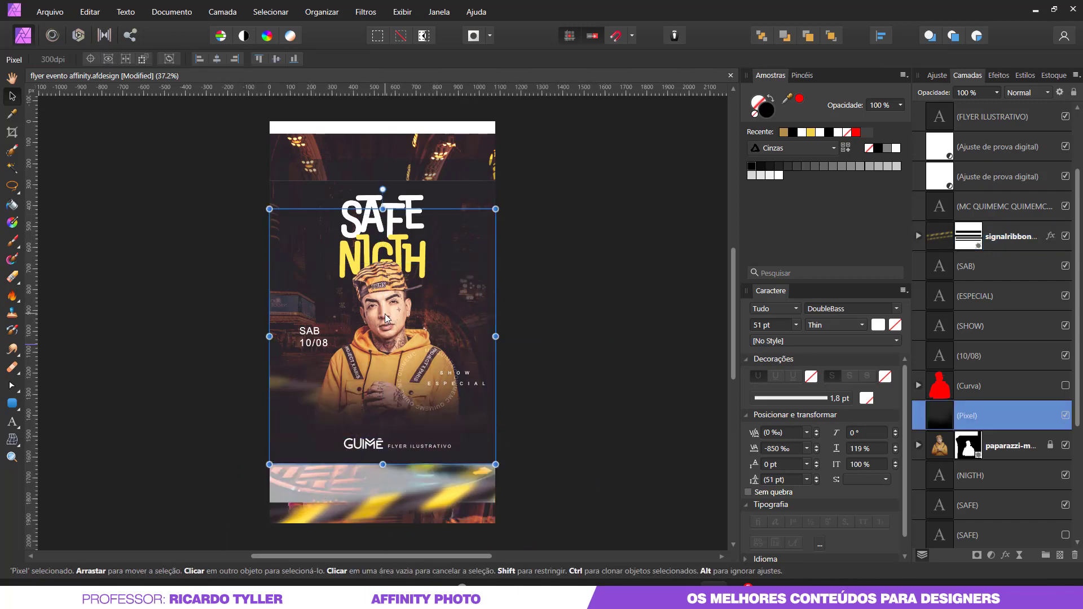
left_click(384, 314, "shift")
left_click_drag(385, 313, 387, 363)
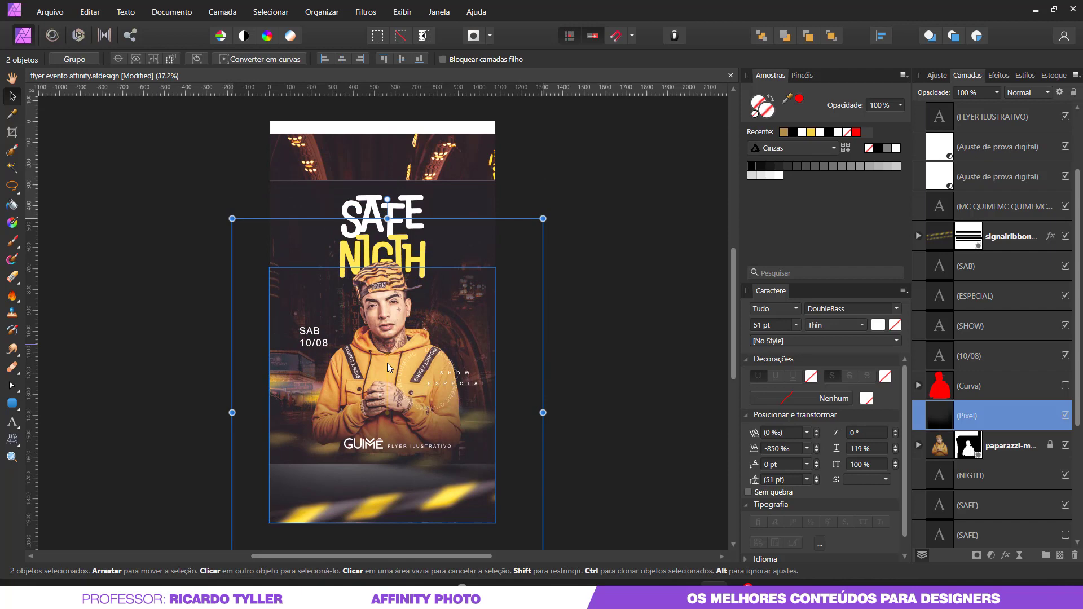
key("ctrl+z")
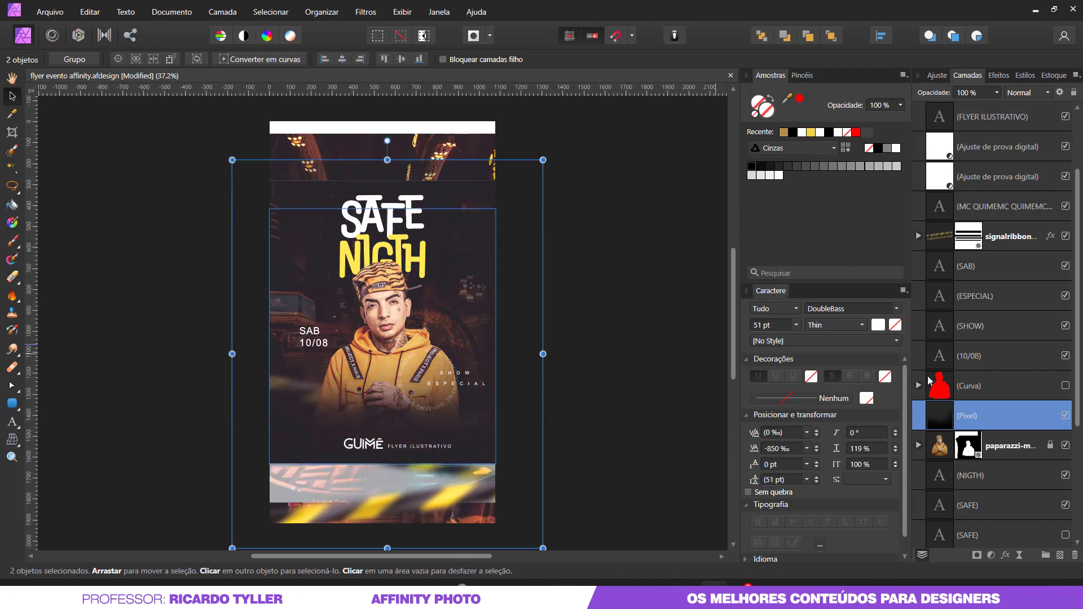
scroll(930, 380, "down", 5)
left_click(953, 507)
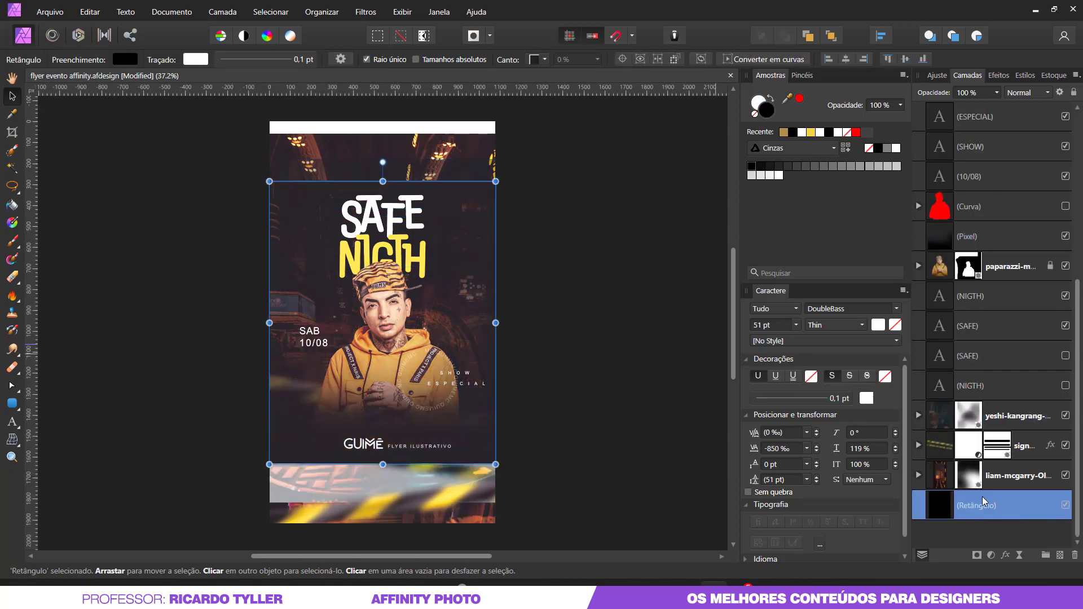
Nudge the tilted ribbon strip and the city night image into position
left_click(1003, 476)
left_click(1007, 517)
left_click(413, 482)
left_click_drag(412, 480, 402, 501)
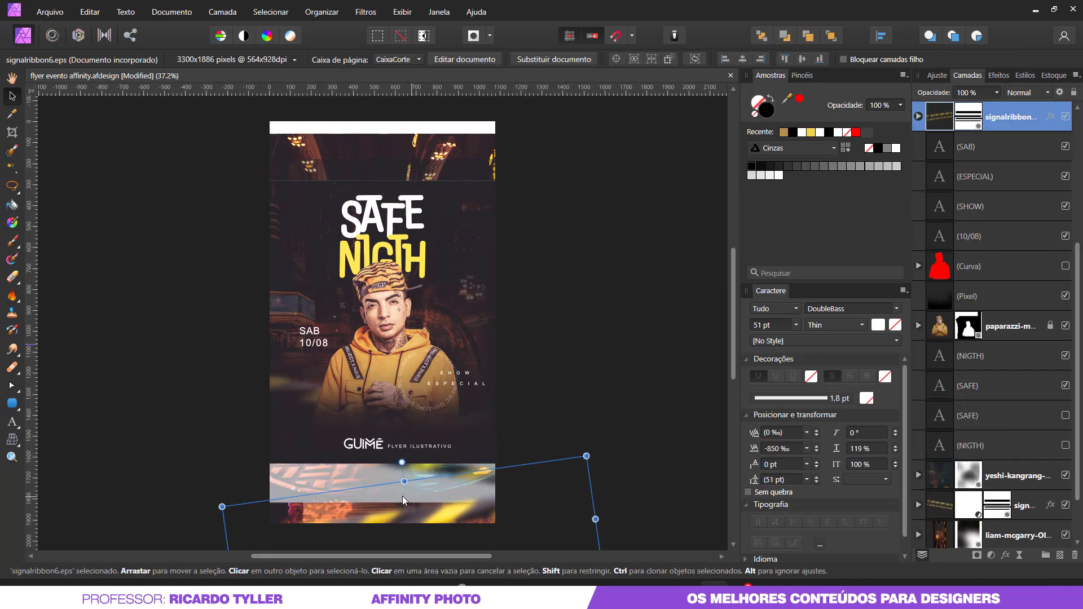
mouse_move(284, 473)
left_mouse_down()
mouse_move(302, 485)
mouse_move(297, 460)
left_mouse_up()
Stretch the dark gradient Pixel overlay up to the top, about 1927 px tall
left_click(305, 448)
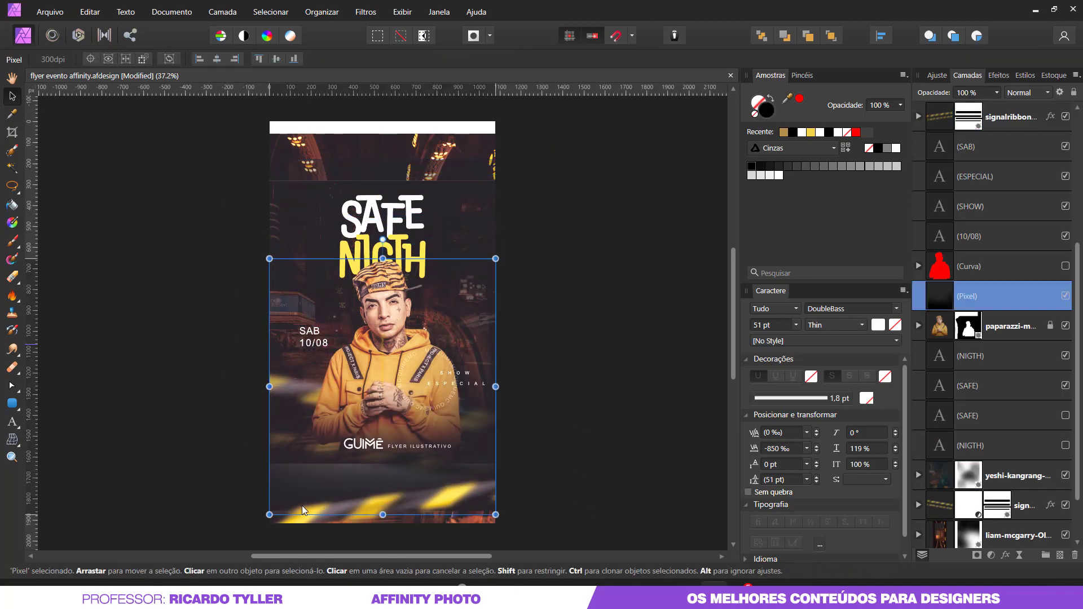
left_click_drag(303, 507, 303, 518)
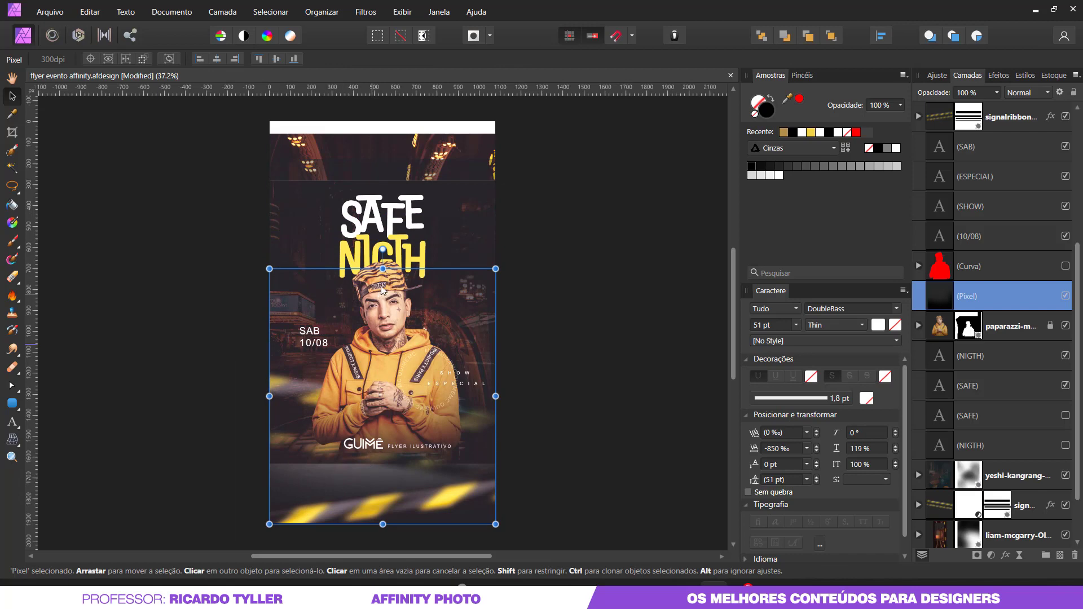
left_click_drag(382, 269, 421, 121)
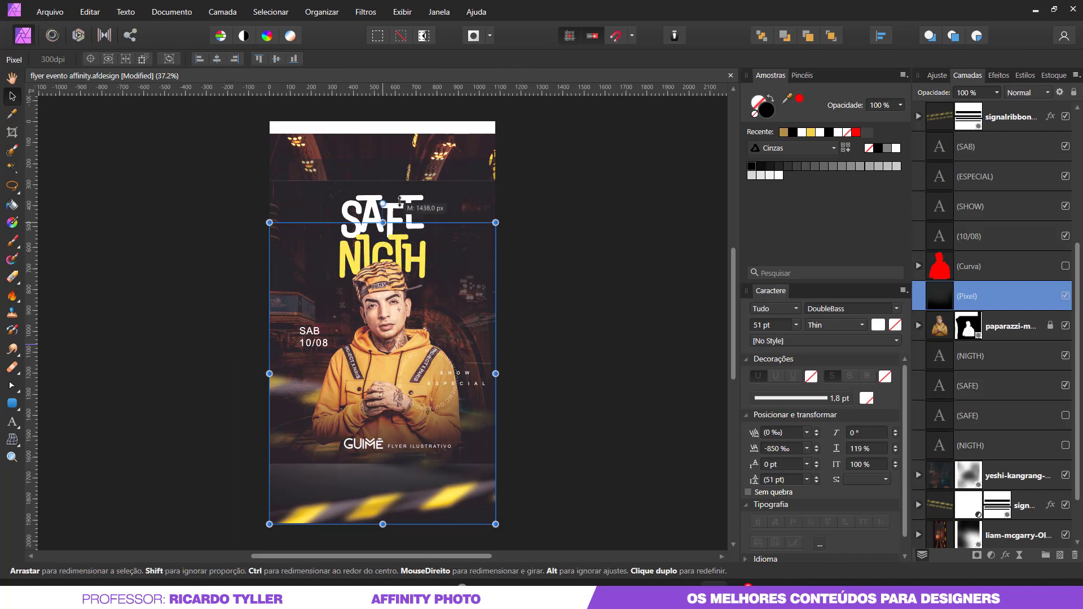
Move the faded city night image down slightly
left_click(418, 133)
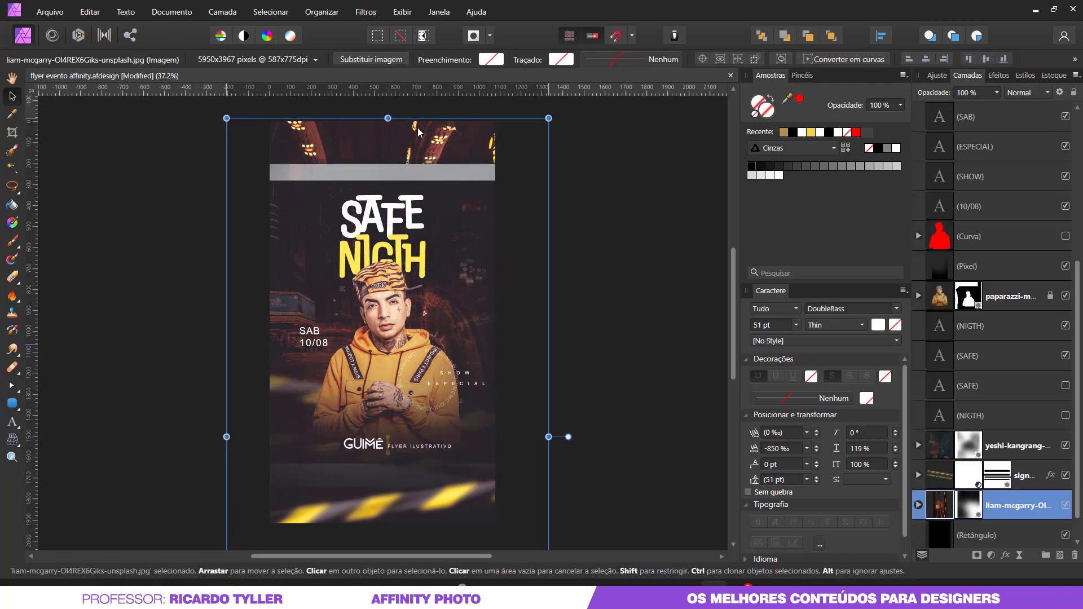
left_click(387, 186)
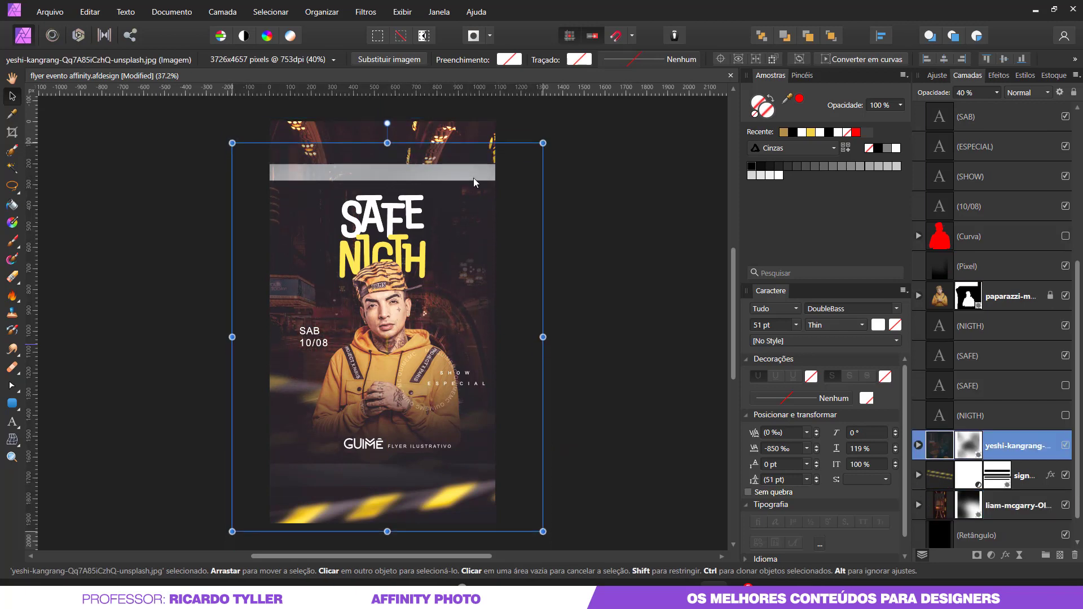
left_click_drag(473, 178, 452, 181)
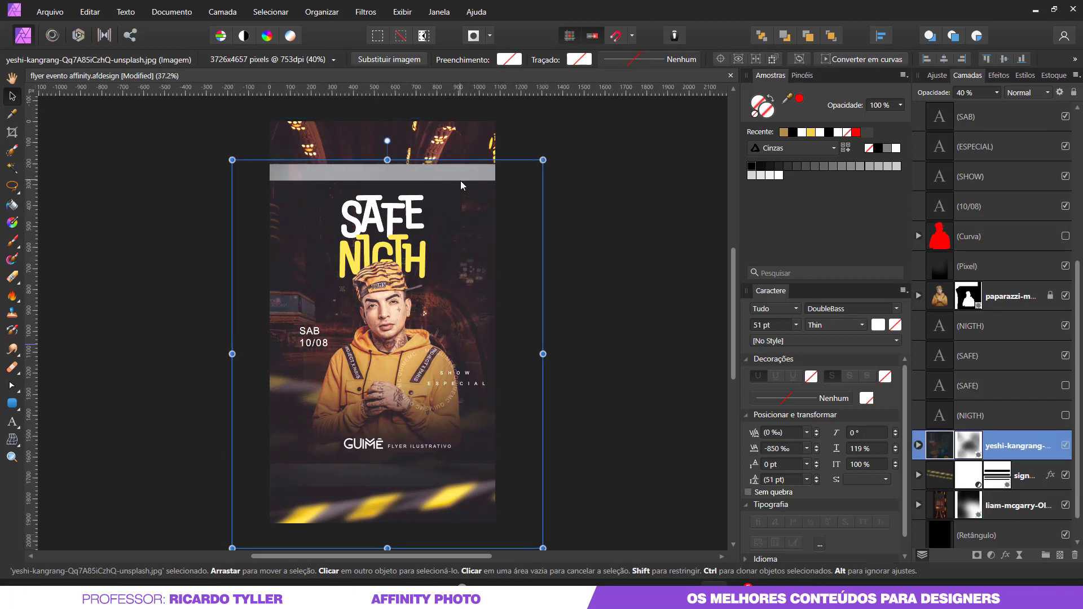
scroll(980, 409, "down", 2)
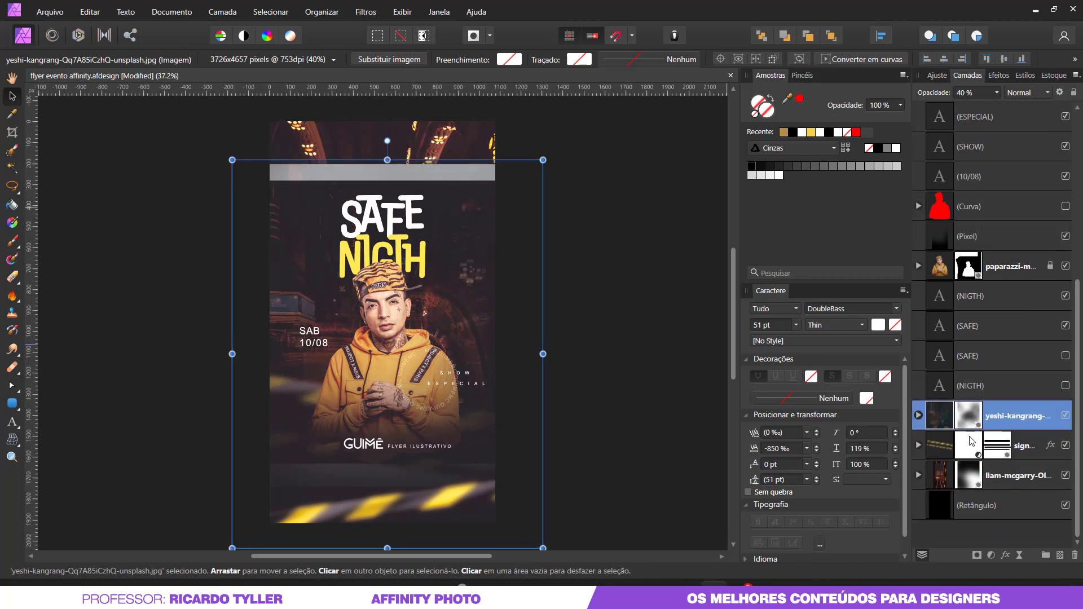
scroll(970, 299, "up", 3)
Expand the ribbon and city image layers in Layers to reveal their masks
left_click(950, 330)
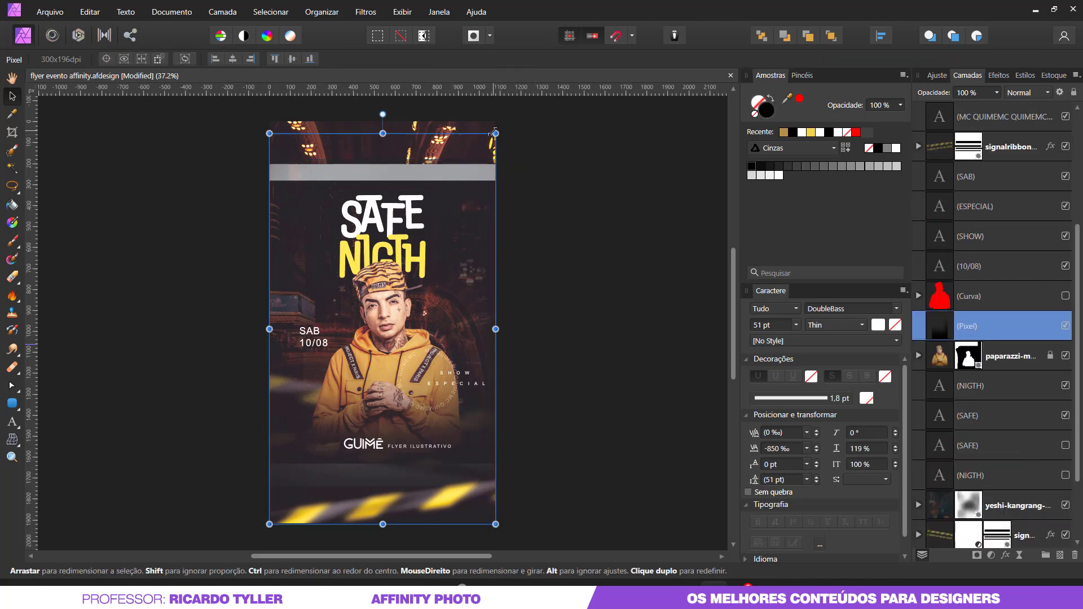
scroll(1021, 254, "up", 6)
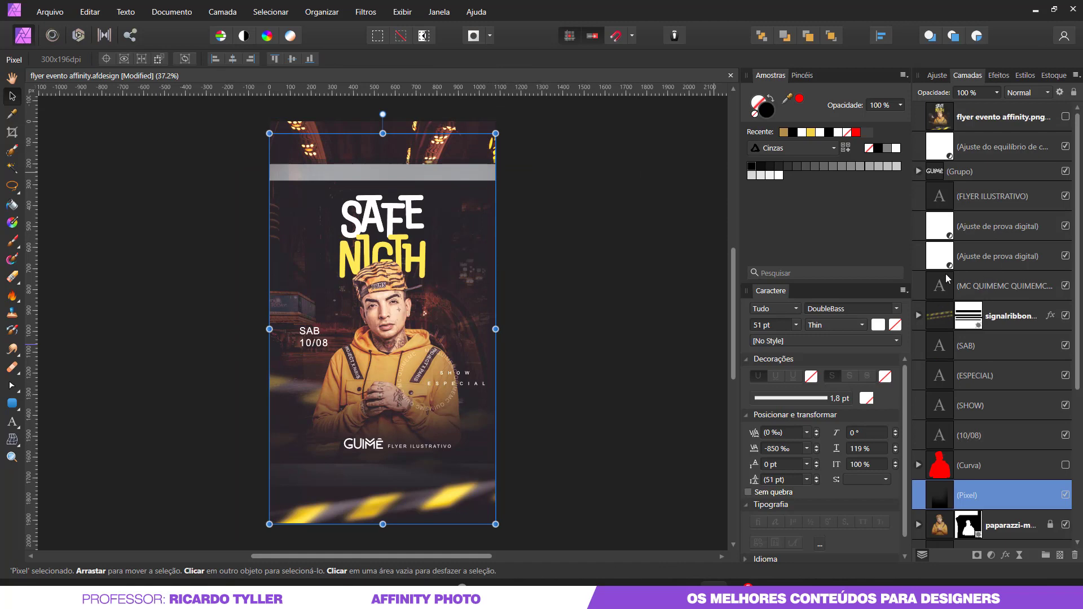
left_click(1065, 316)
scroll(1019, 321, "down", 5)
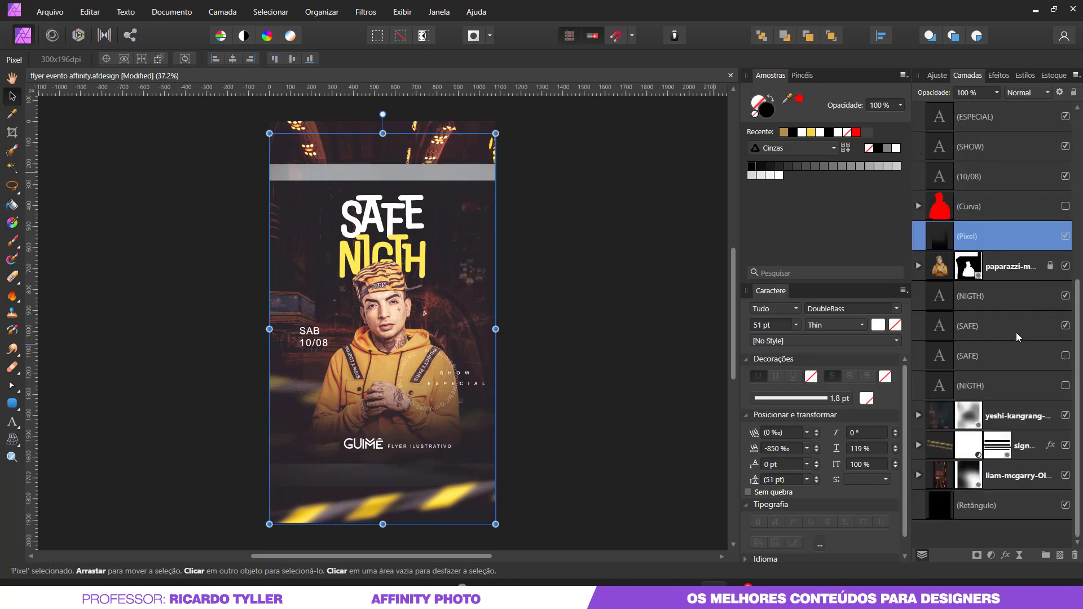
left_click(918, 445)
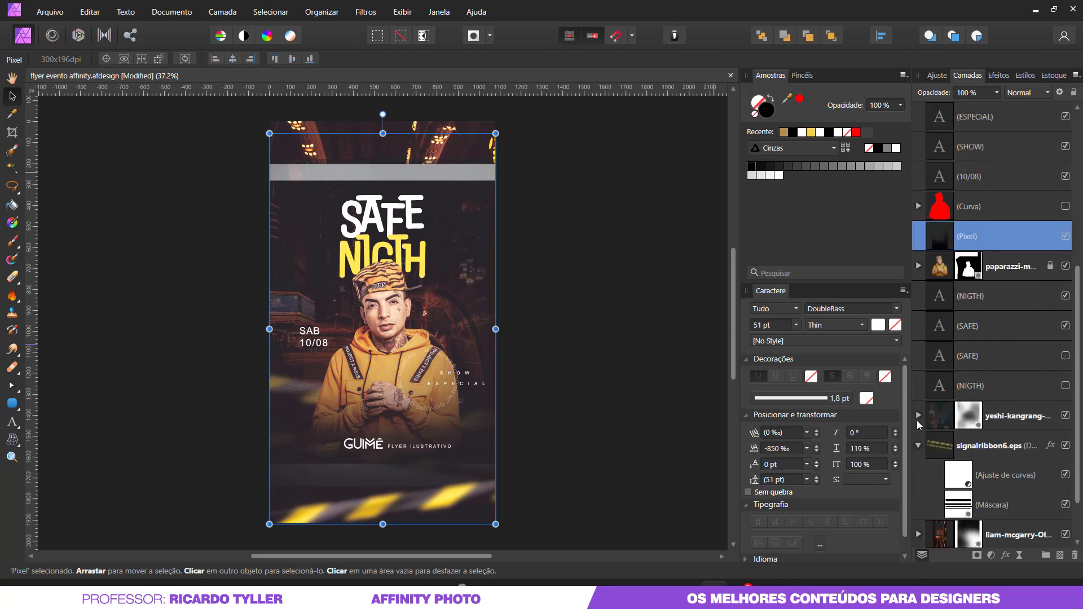
left_click(918, 415)
scroll(926, 398, "down", 3)
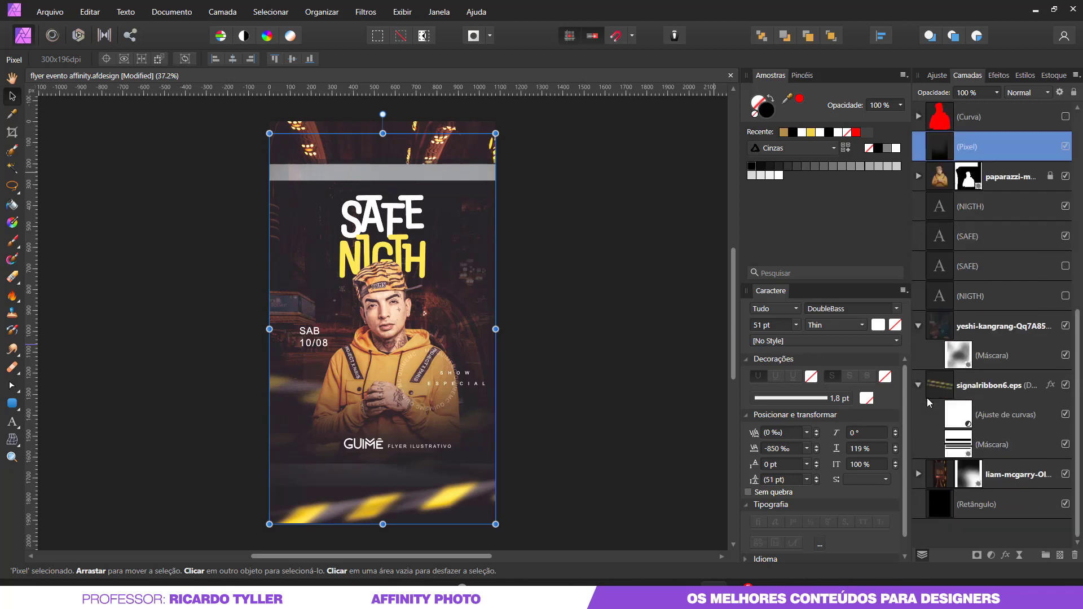
left_click(918, 474)
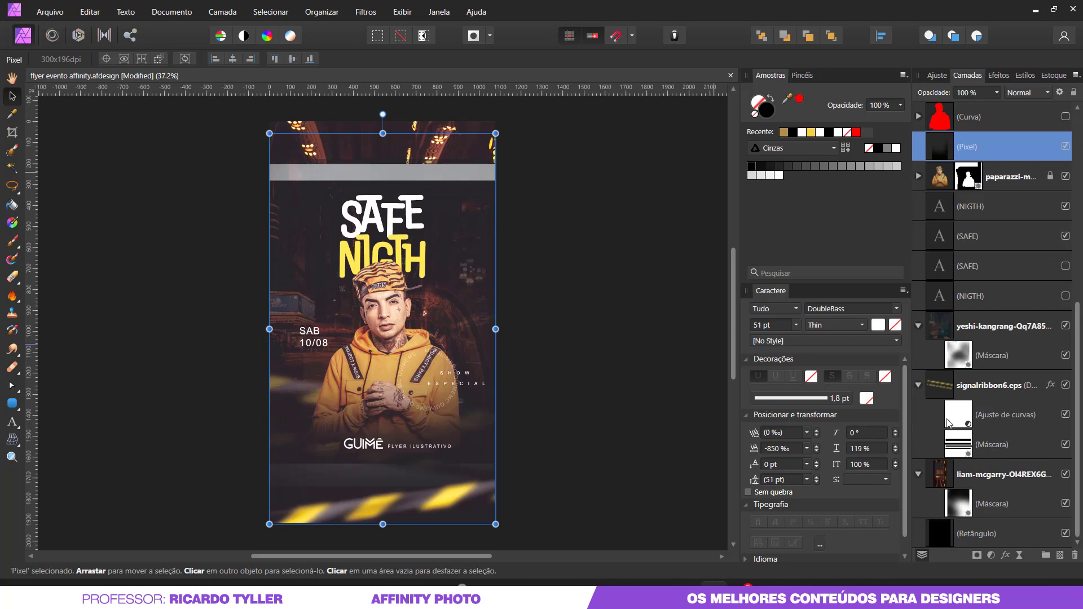
left_click(1065, 475)
left_click(1065, 445)
left_click(1065, 385)
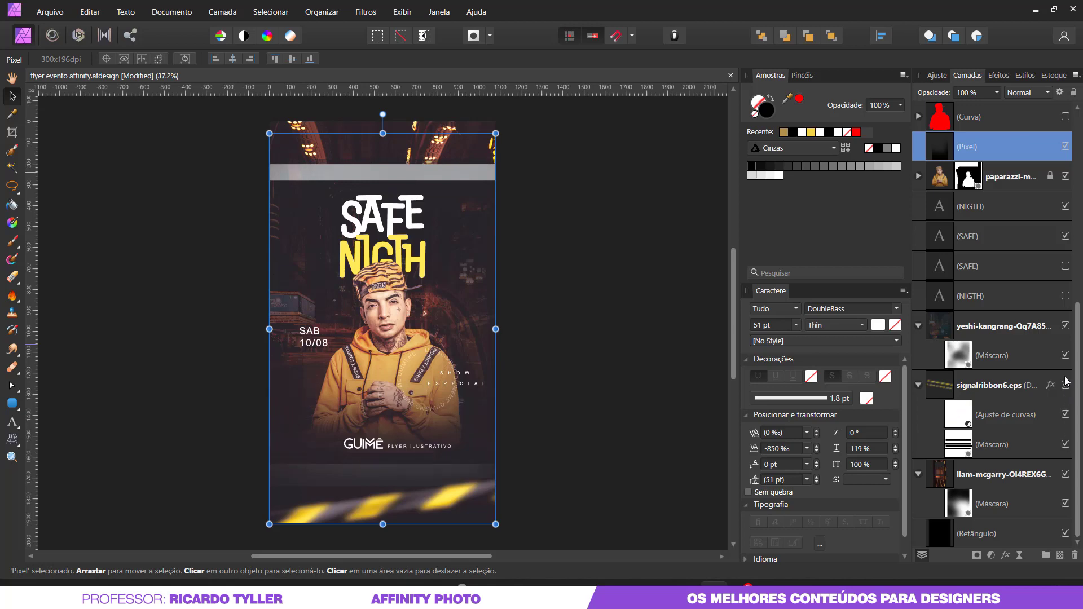
left_click(1066, 326)
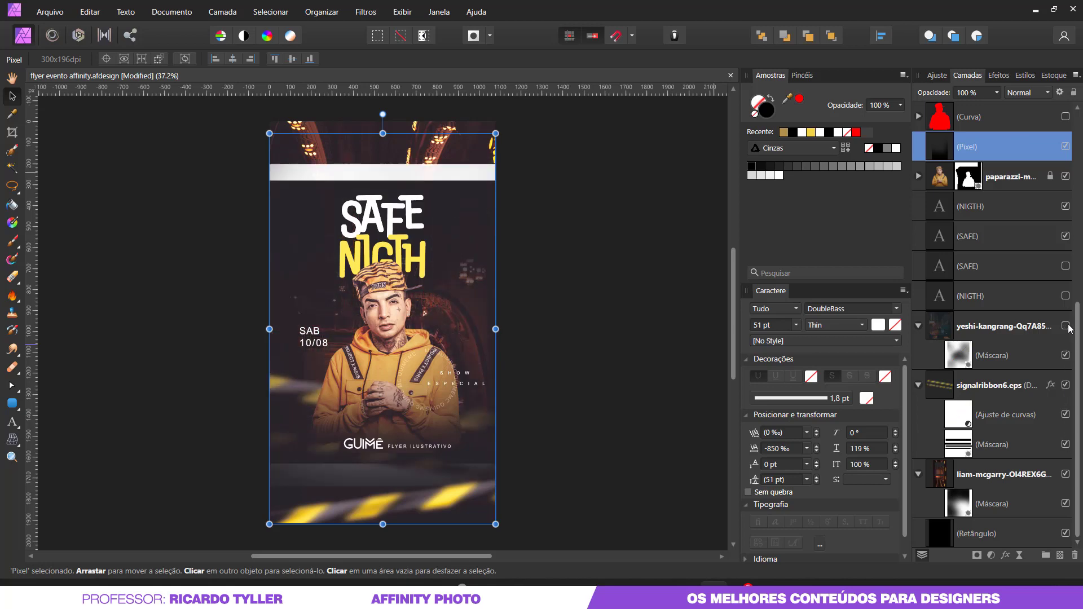
left_click(1065, 326)
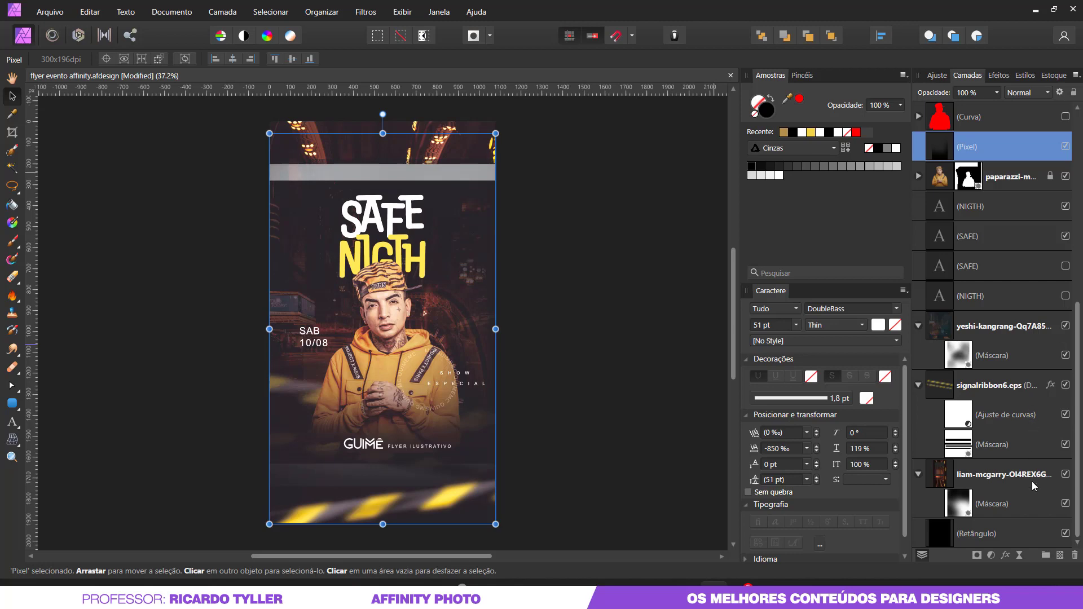
left_click(473, 189)
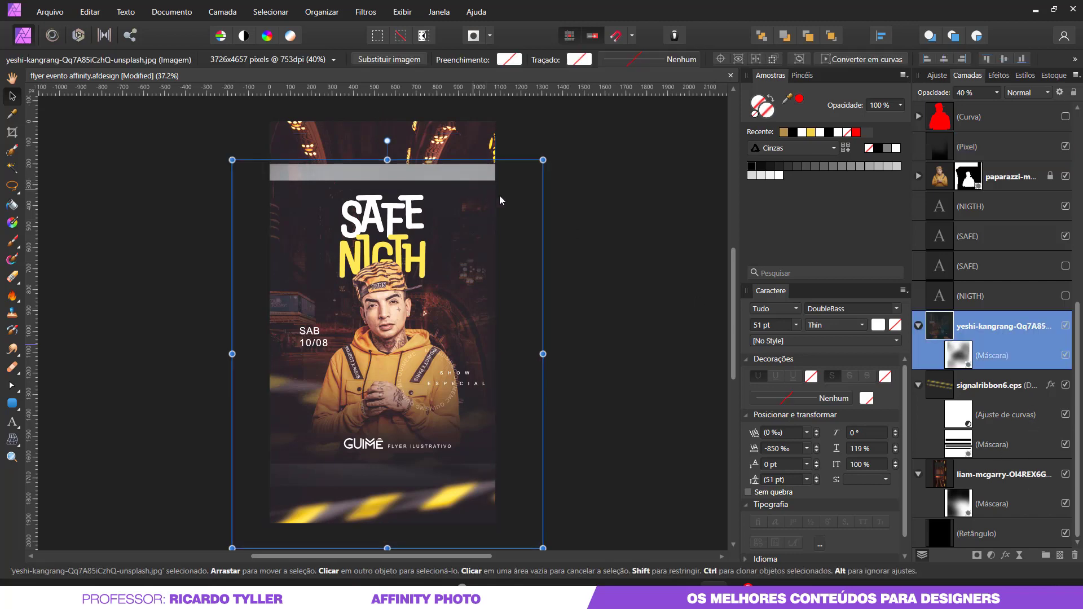
left_click(1065, 326)
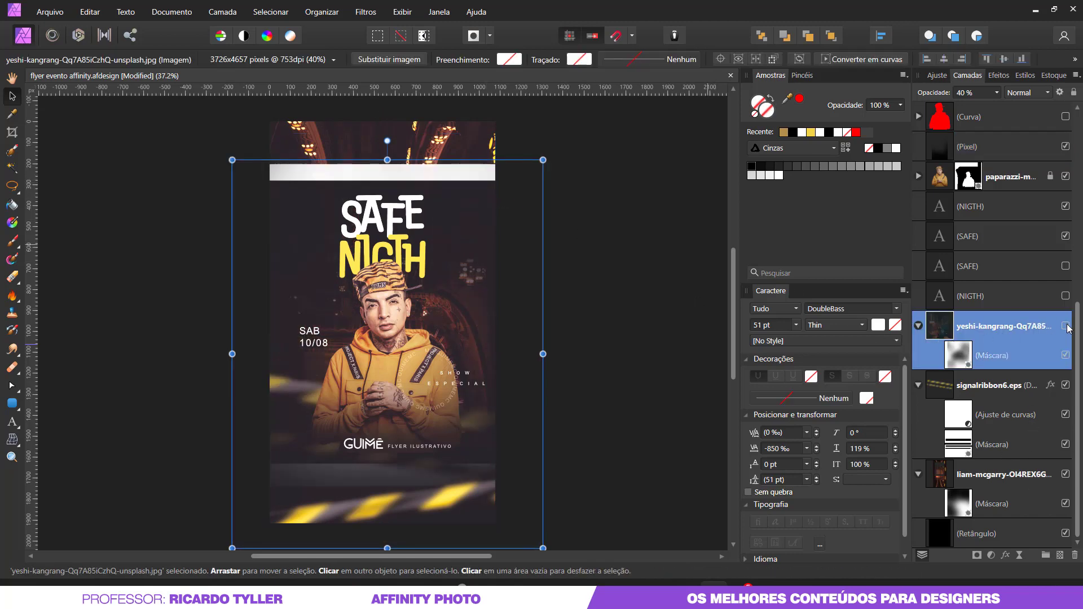
left_click(1066, 385)
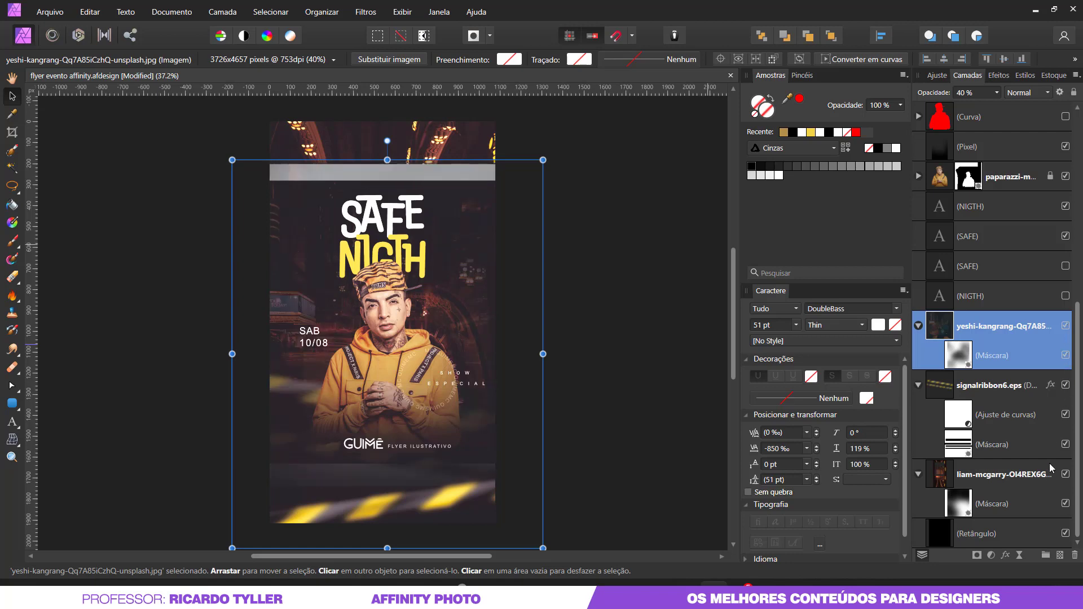
left_click(1066, 474)
left_click(1065, 504)
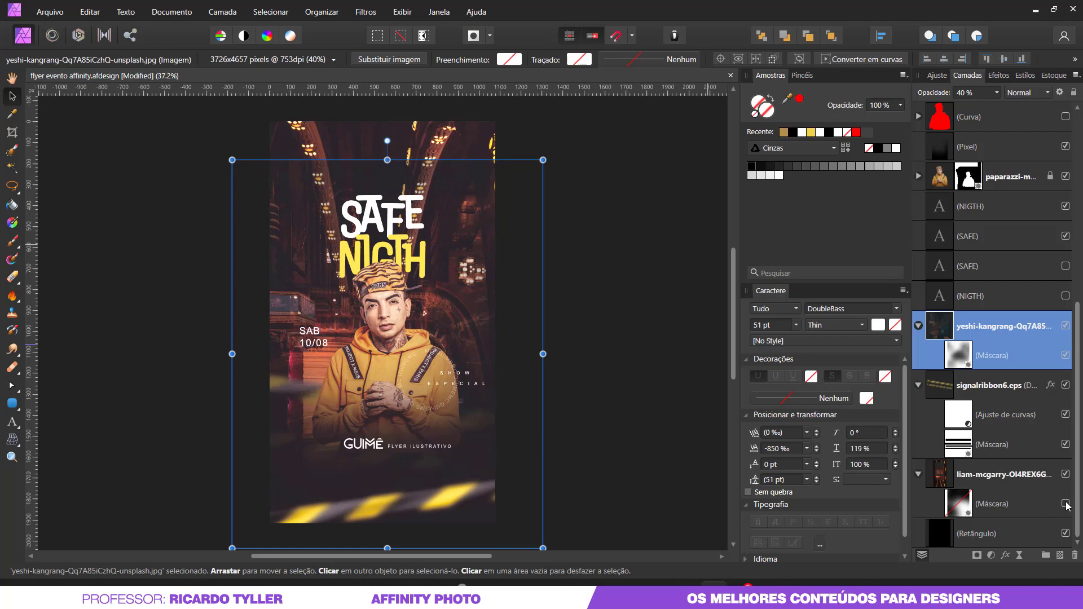
left_click(1065, 503)
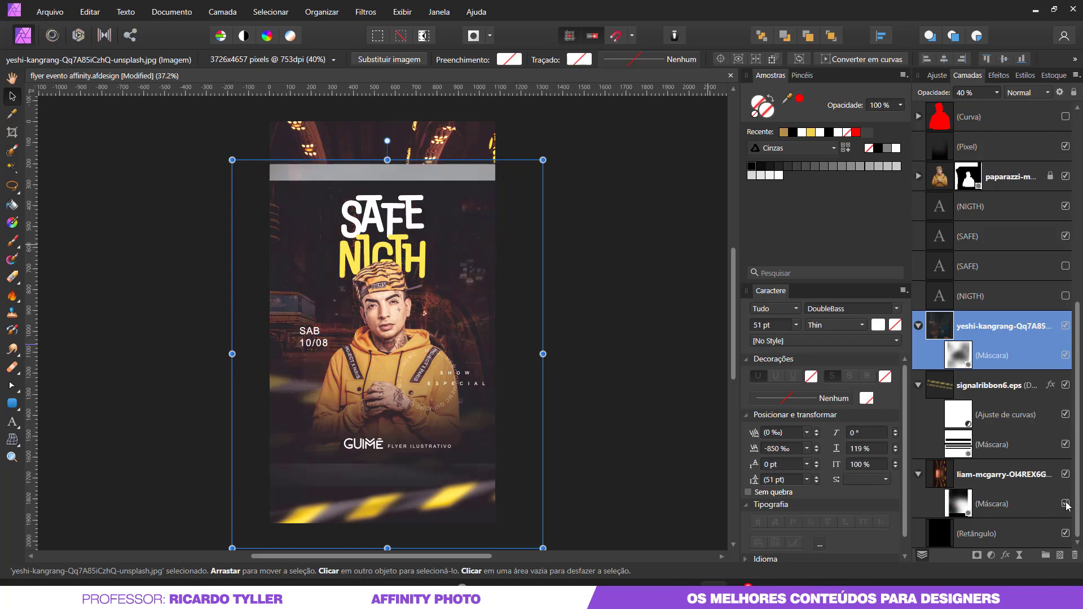
left_click(1022, 509)
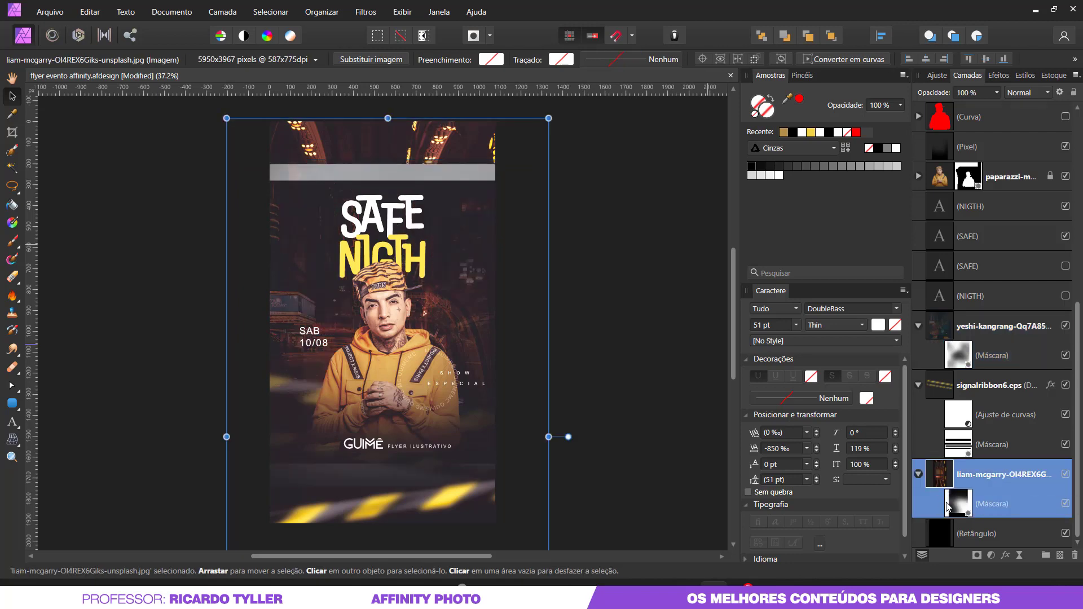
left_click(1066, 504)
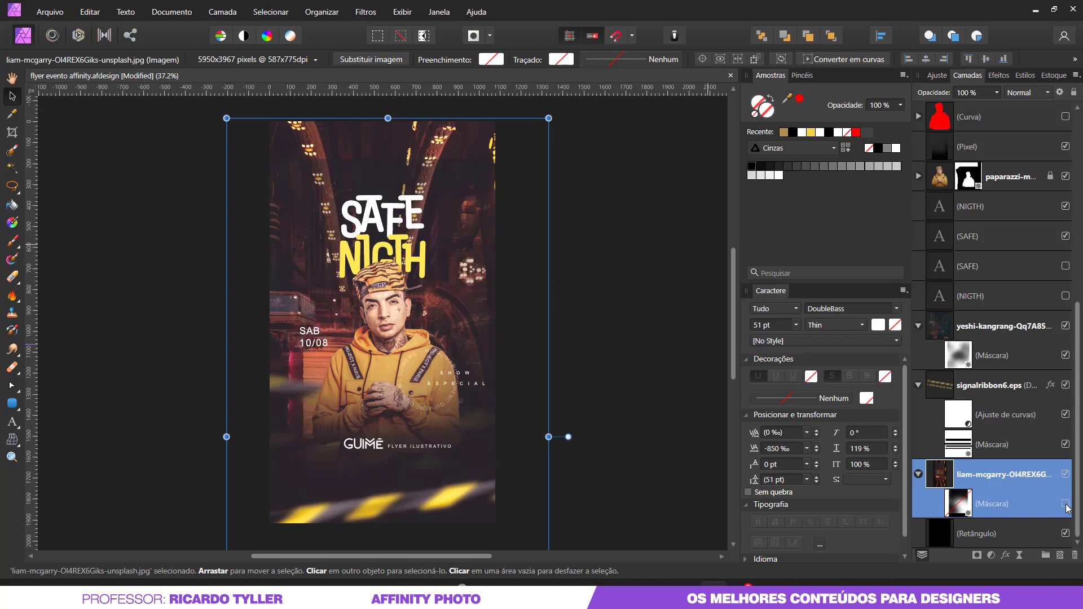
left_click(1066, 504)
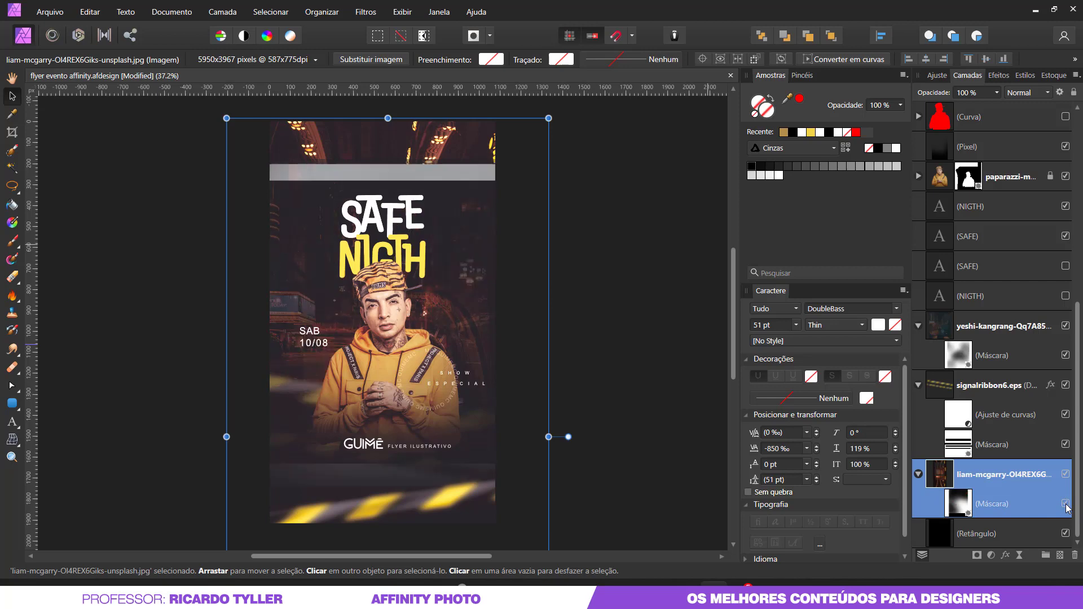
After an undone brush test on its mask, give the background photo a new mask inverted to white
double_click(991, 474)
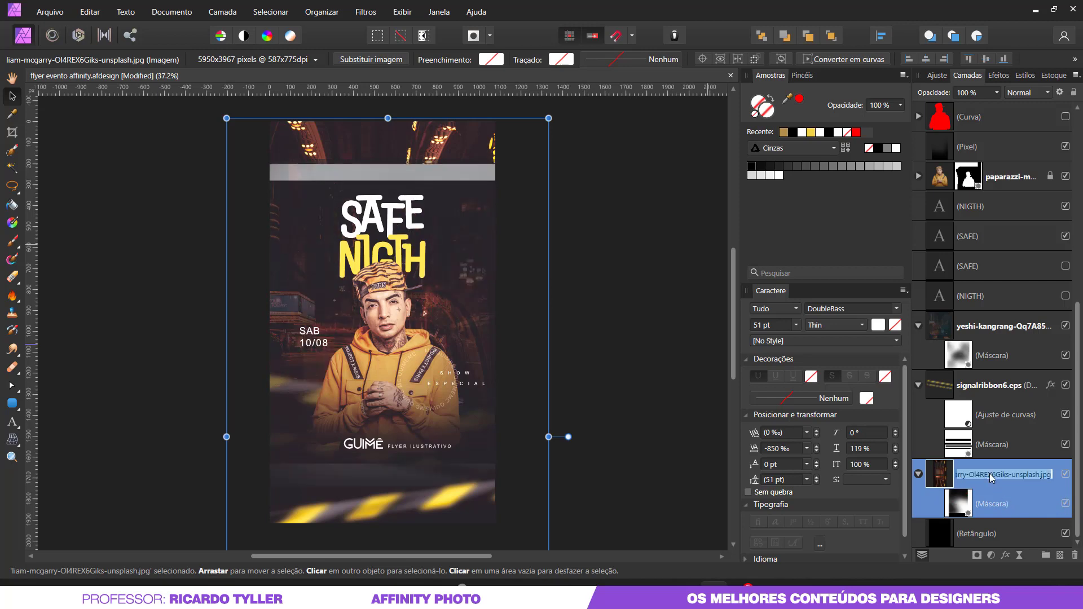
left_click(971, 503)
key("b")
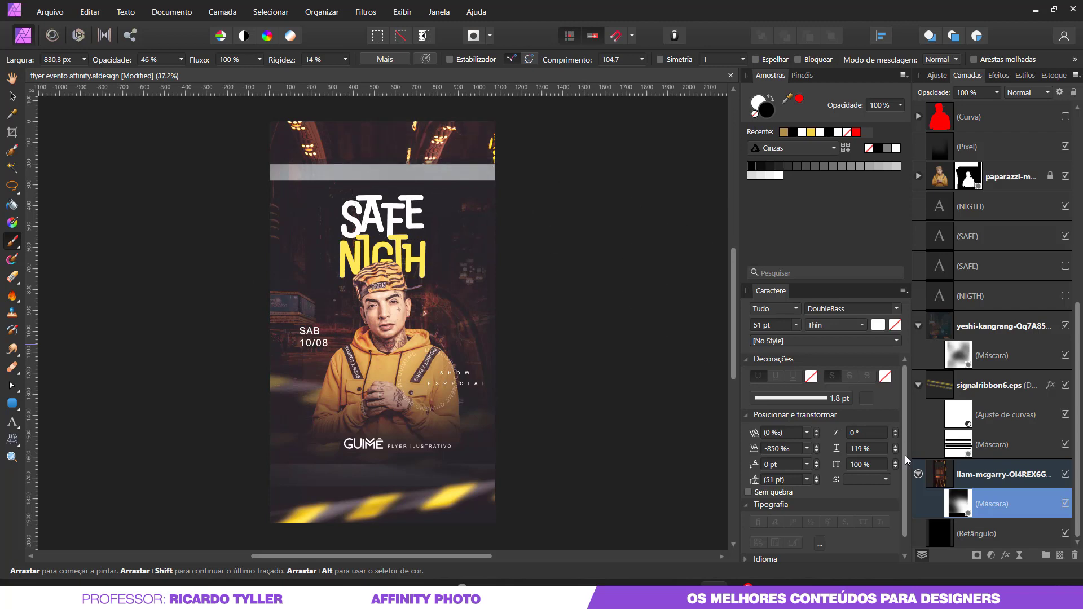
left_click_drag(299, 141, 474, 141)
key("ctrl+z")
left_click(977, 555, "alt")
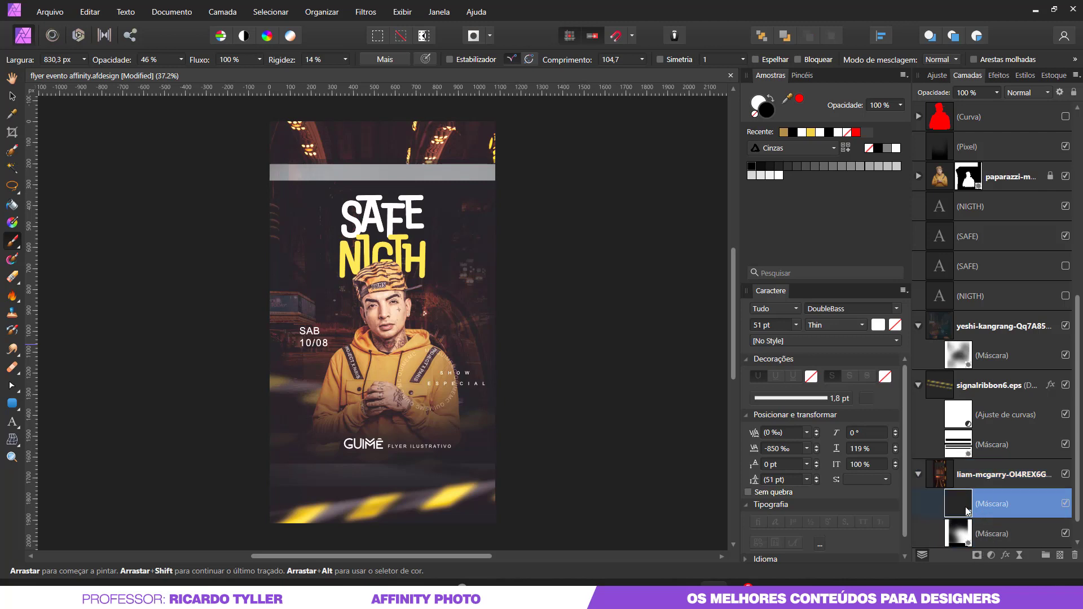
key("ctrl+i")
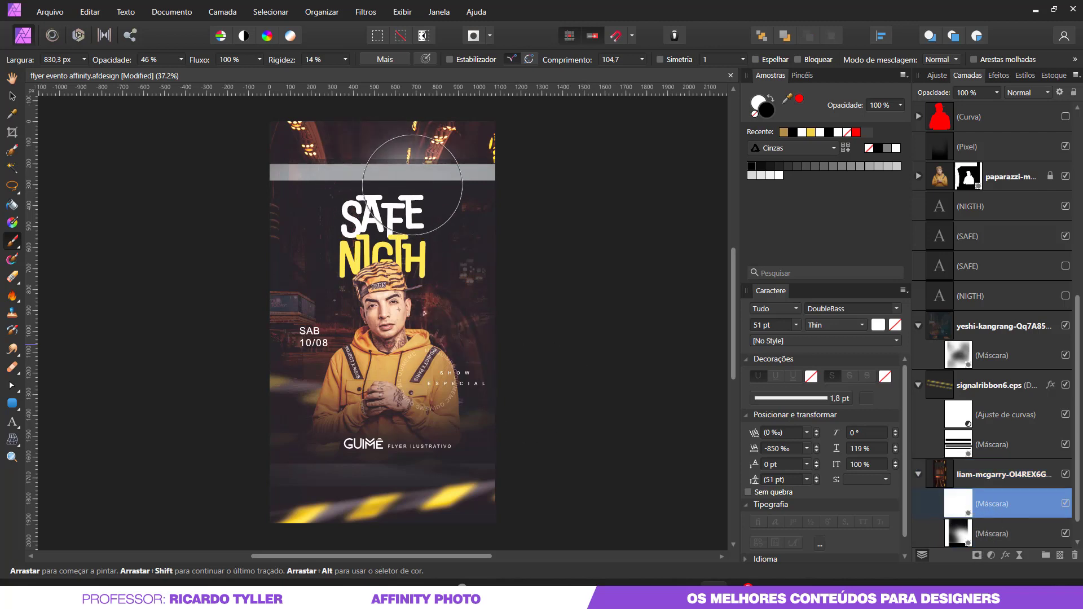
Delete the old background mask and paint over the grey top band on a new Pixel layer
scroll(1000, 476, "down", 1)
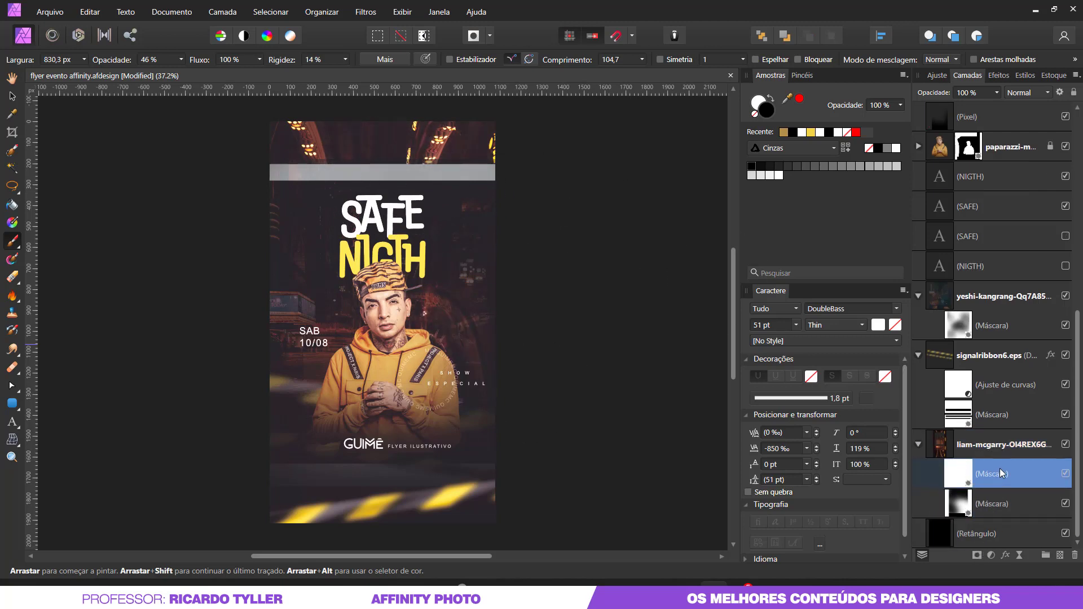
left_click(969, 446)
left_click(972, 465)
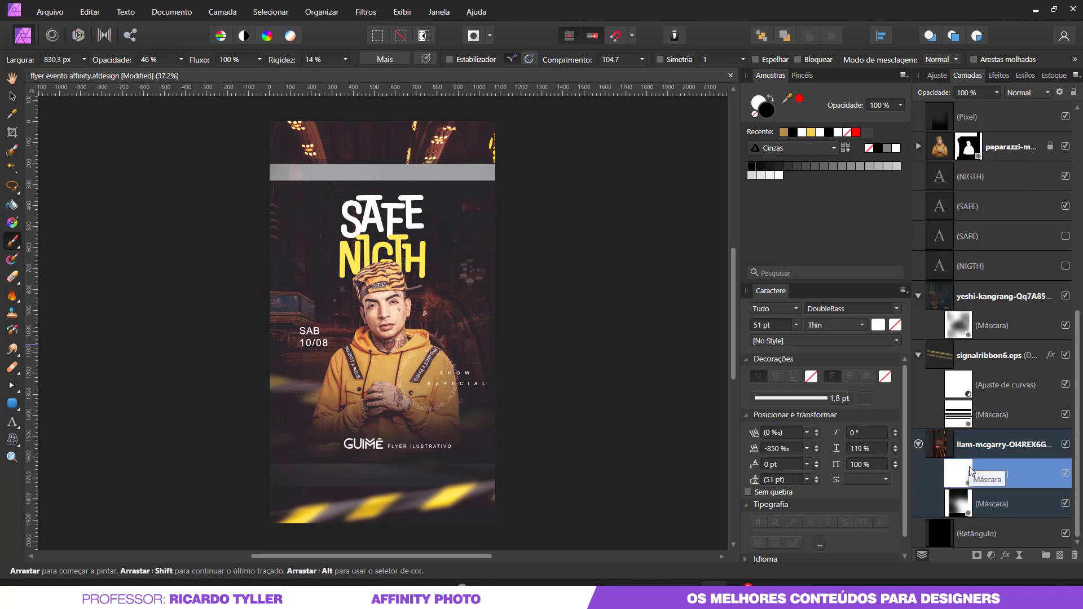
key("Delete")
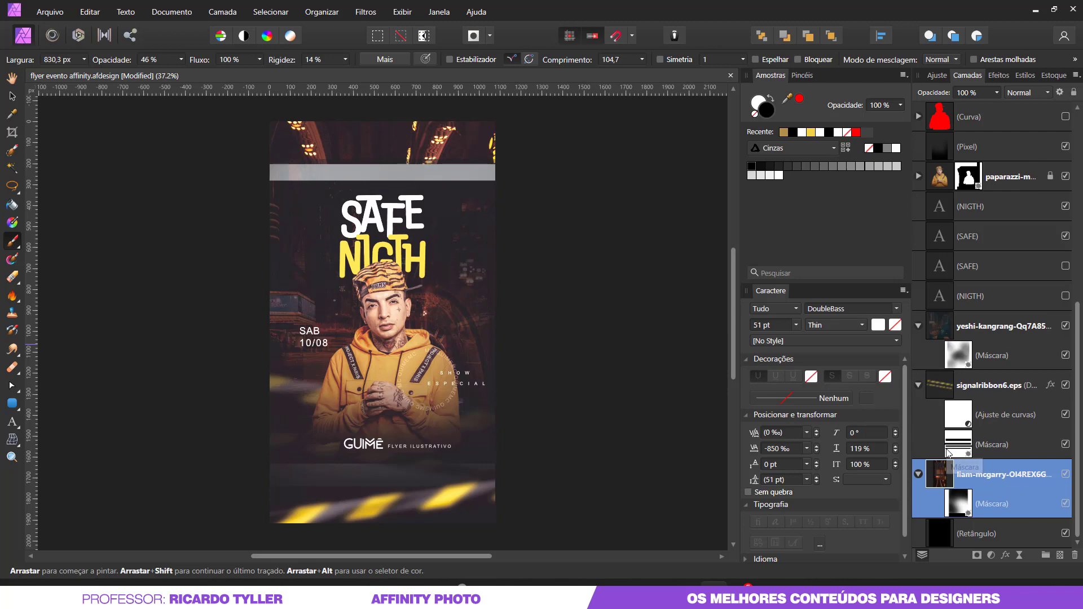
key("ctrl+shift+n")
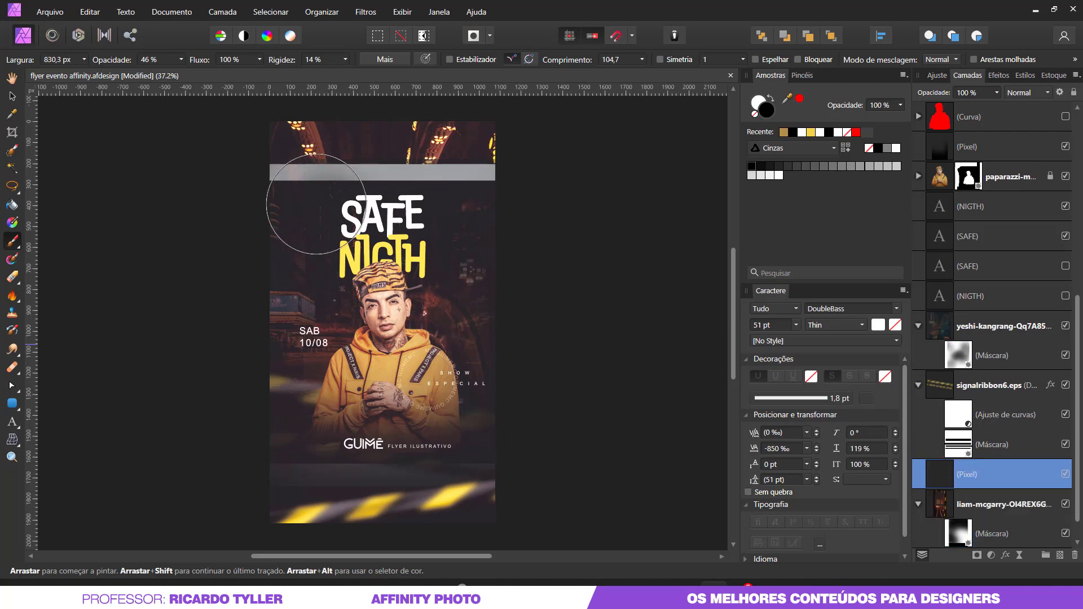
mouse_move(290, 206)
left_mouse_down()
mouse_move(293, 189)
mouse_move(461, 210)
mouse_move(238, 204)
mouse_move(434, 191)
mouse_move(541, 229)
mouse_move(236, 198)
mouse_move(207, 270)
left_mouse_up()
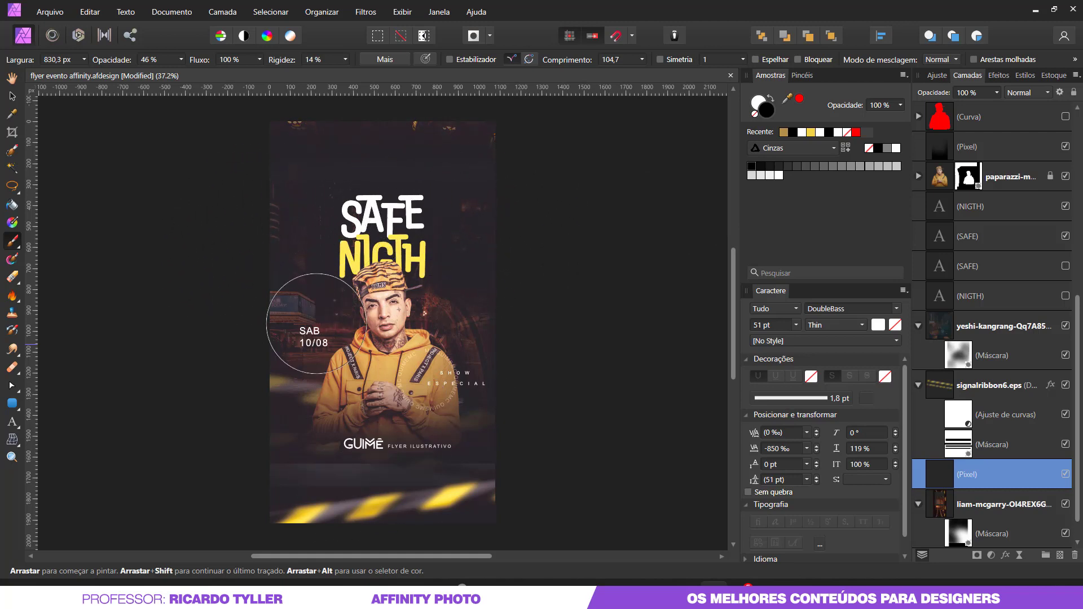
Move the GUIME logo and FLYER ILUSTRATIVO text lower on the poster
left_click(11, 97)
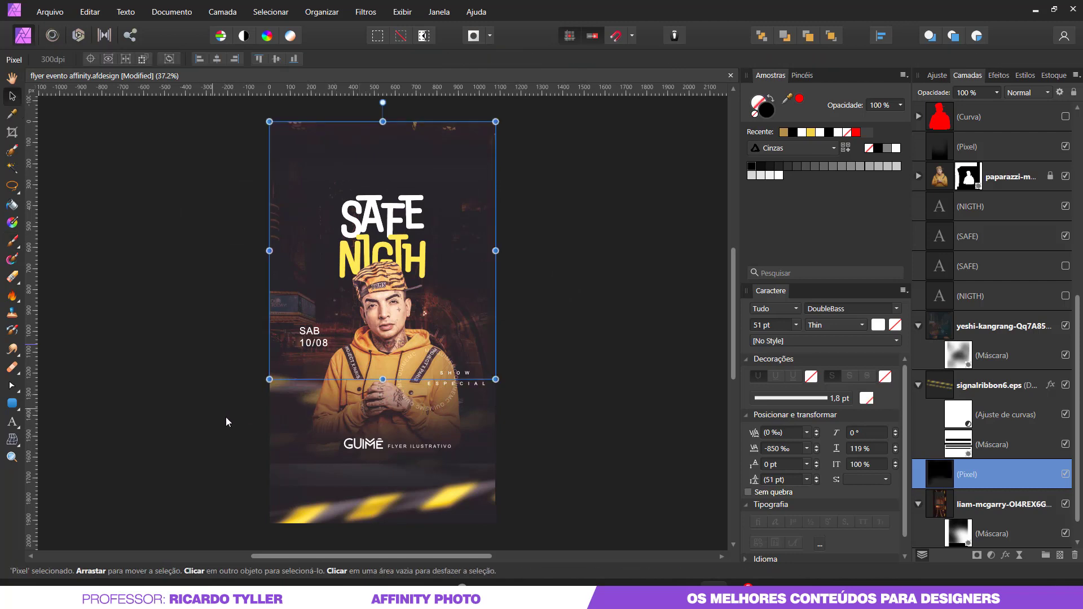
left_click(339, 496)
left_click(378, 448)
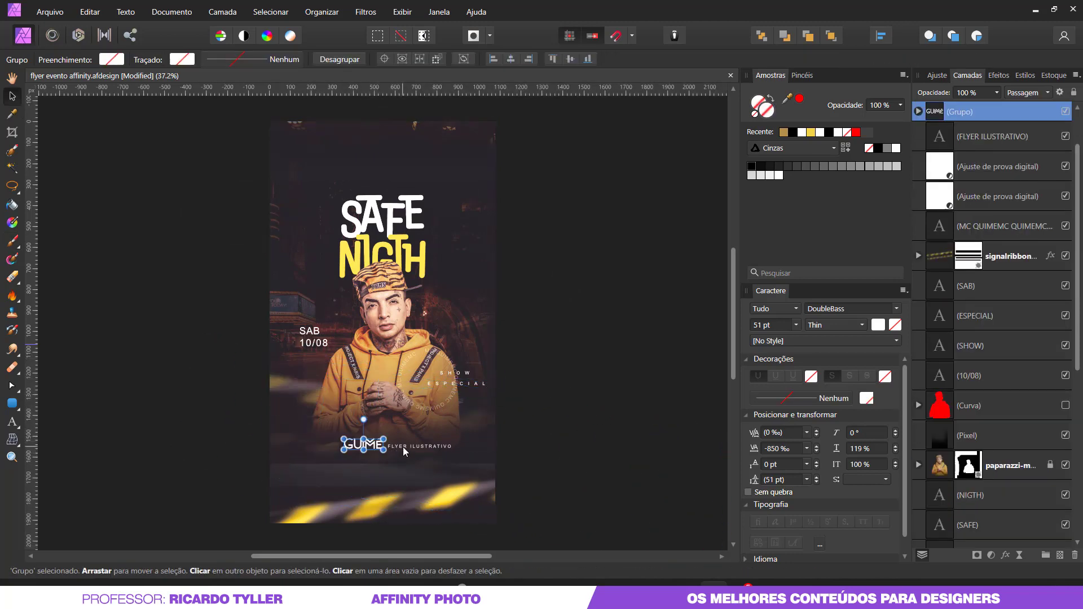
left_click(404, 450, "shift")
left_click_drag(404, 451, 404, 487)
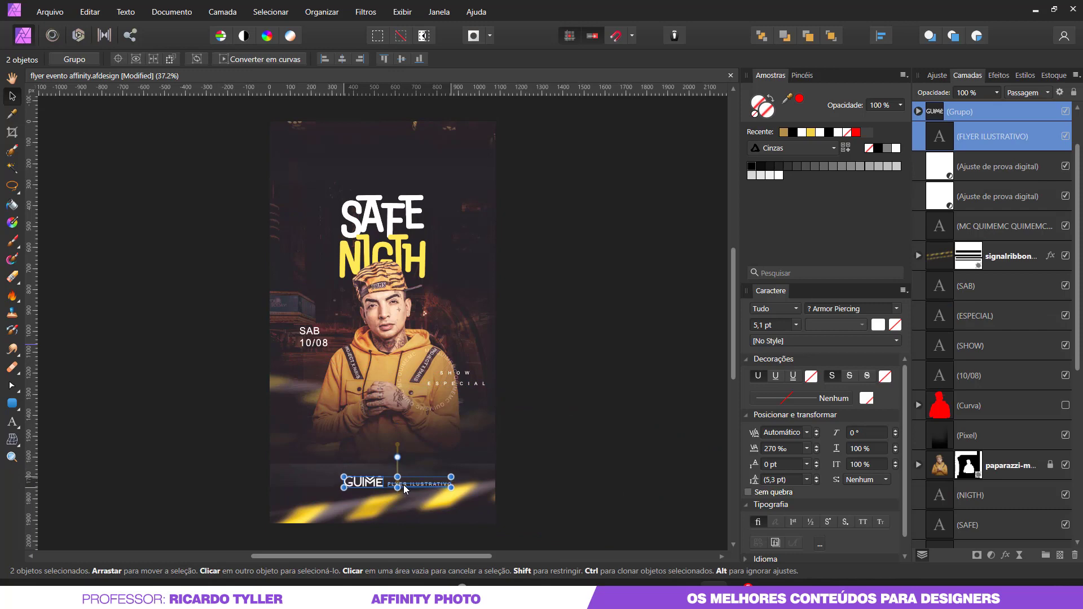
Enlarge the yellow ribbon and shift it up and left across the bottom
left_click(473, 495)
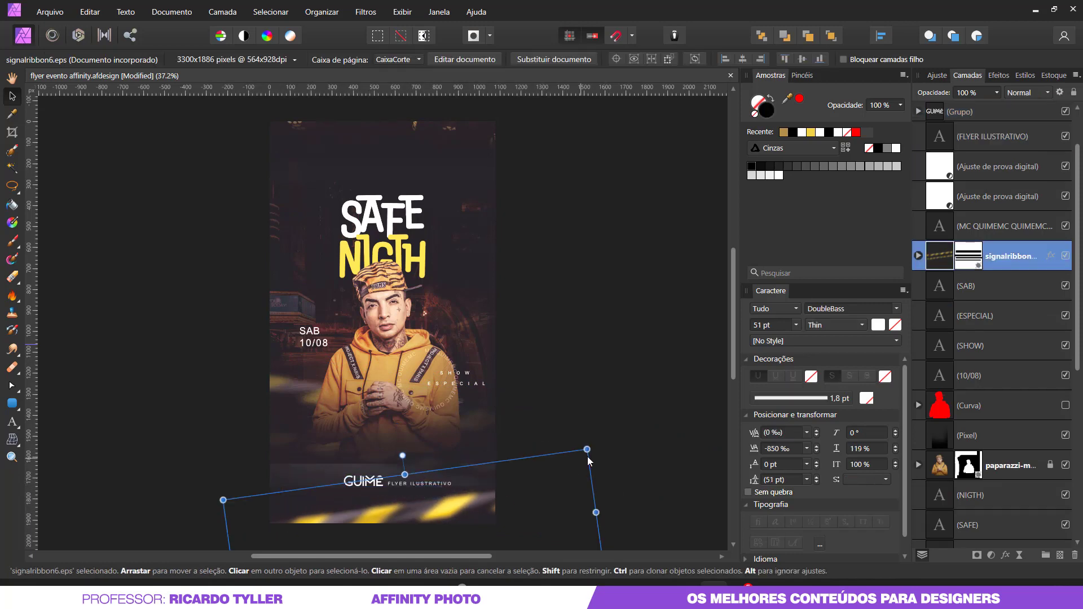
left_click_drag(587, 459, 689, 430)
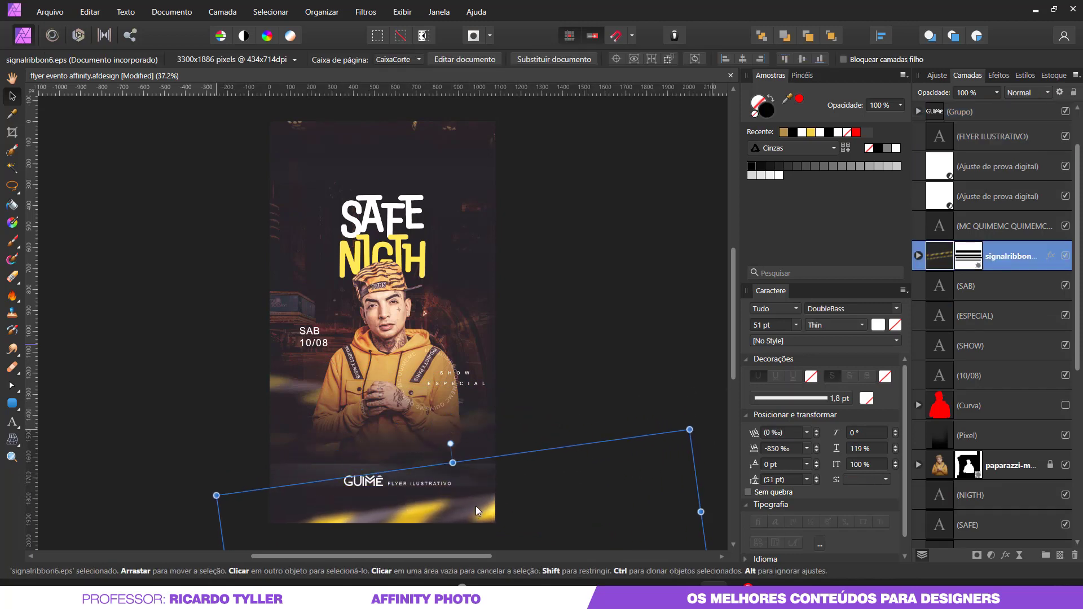
left_click_drag(478, 511, 323, 456)
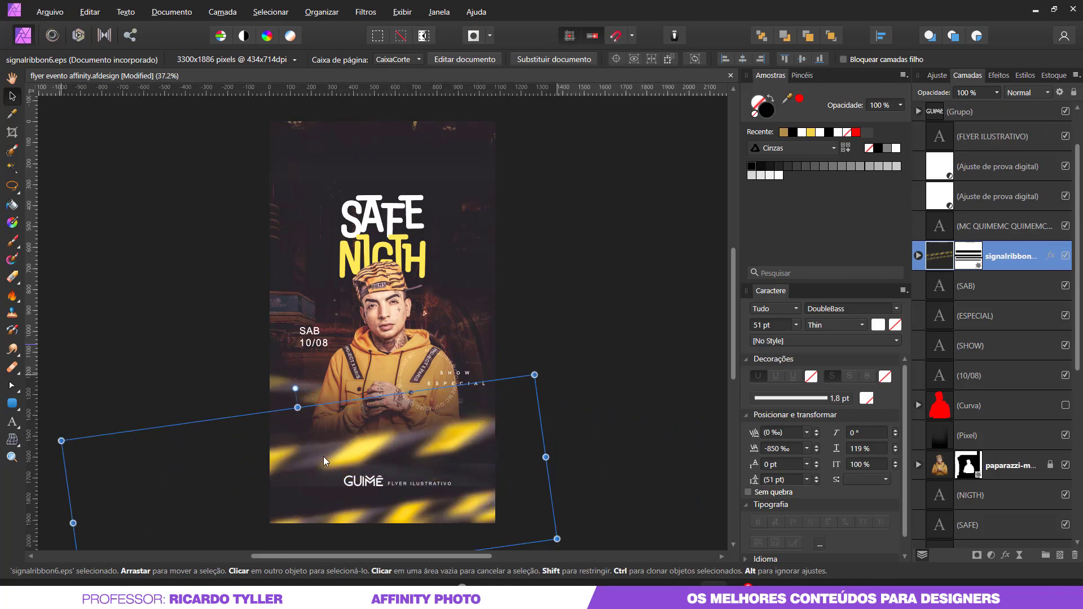
Duplicate the ribbon, flip it with Inverter horizontalmente, and nudge it left to cross the original
key("ctrl+j")
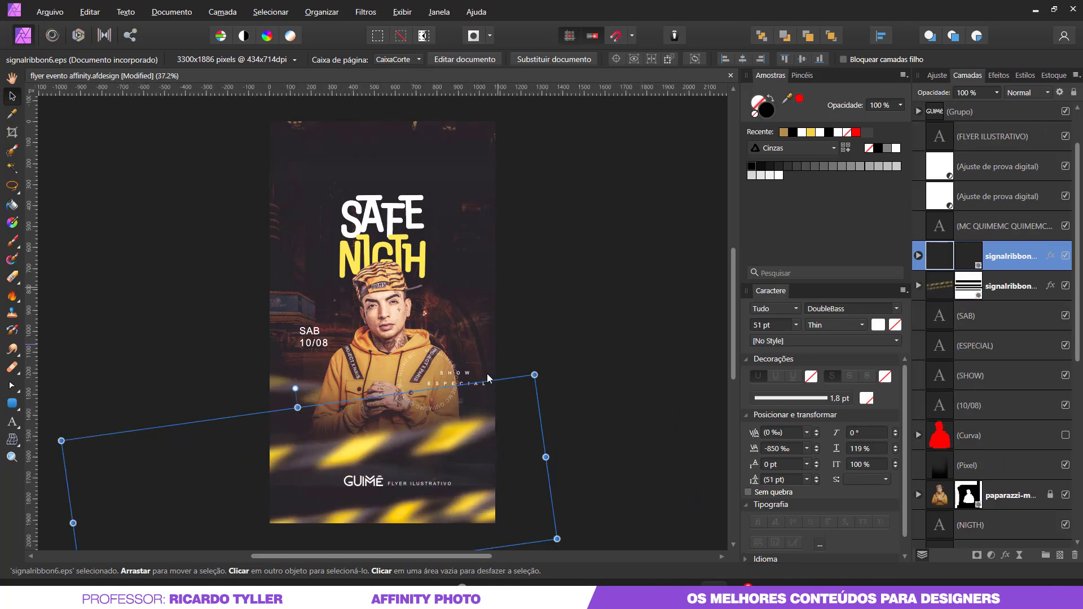
left_click(310, 17)
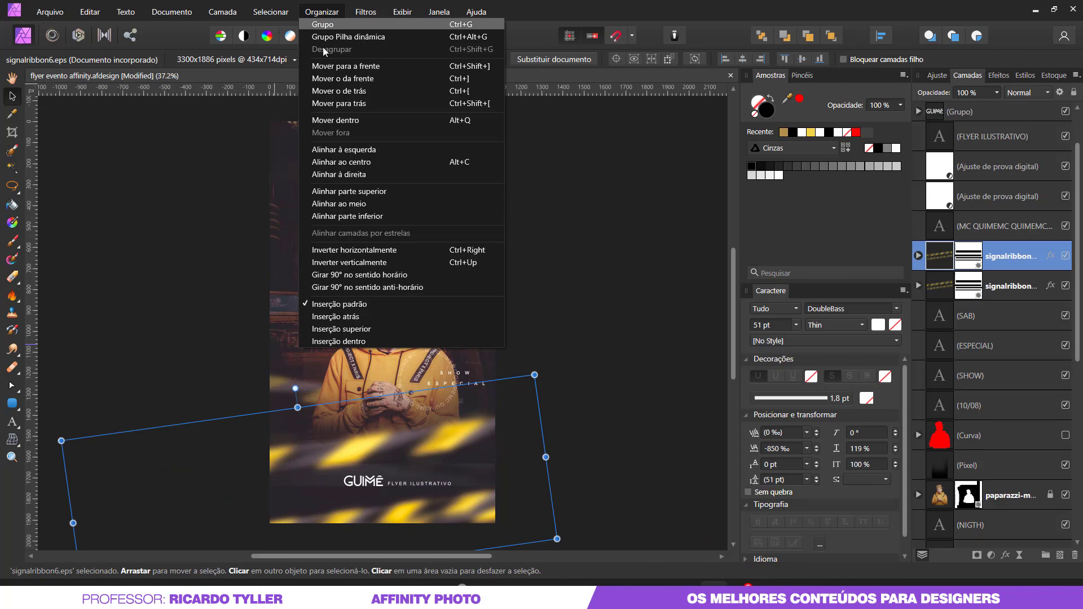
left_click(372, 252)
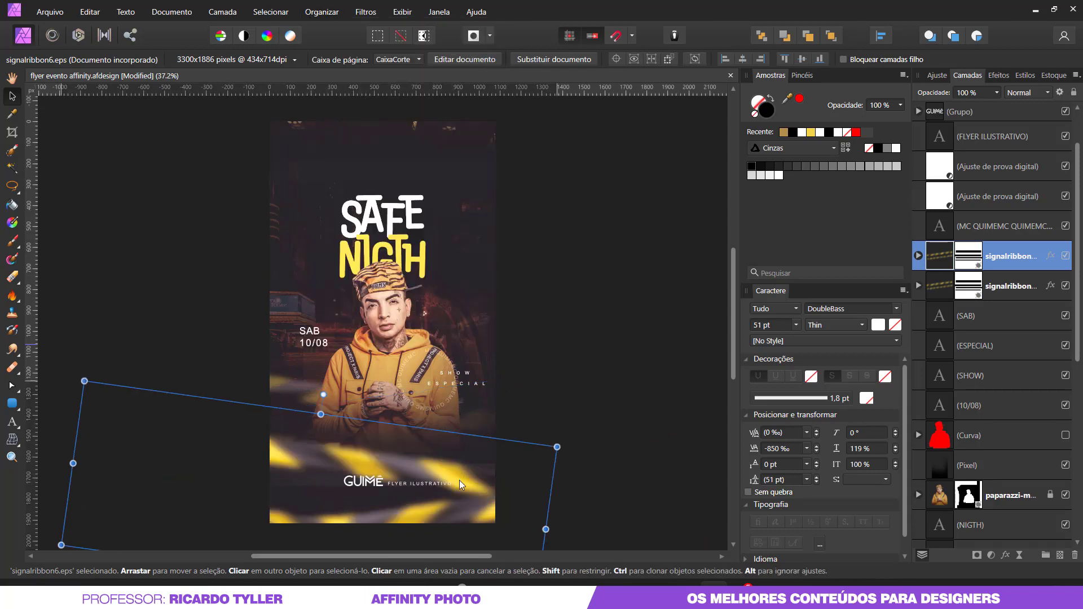
left_click_drag(449, 503, 423, 499)
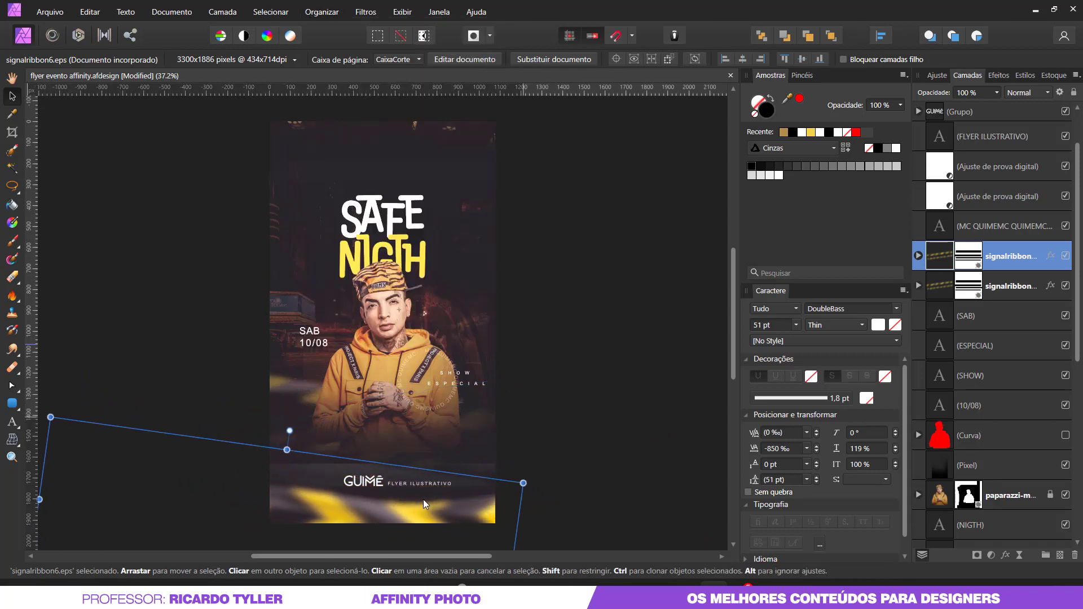
left_click(526, 452)
left_click(400, 214)
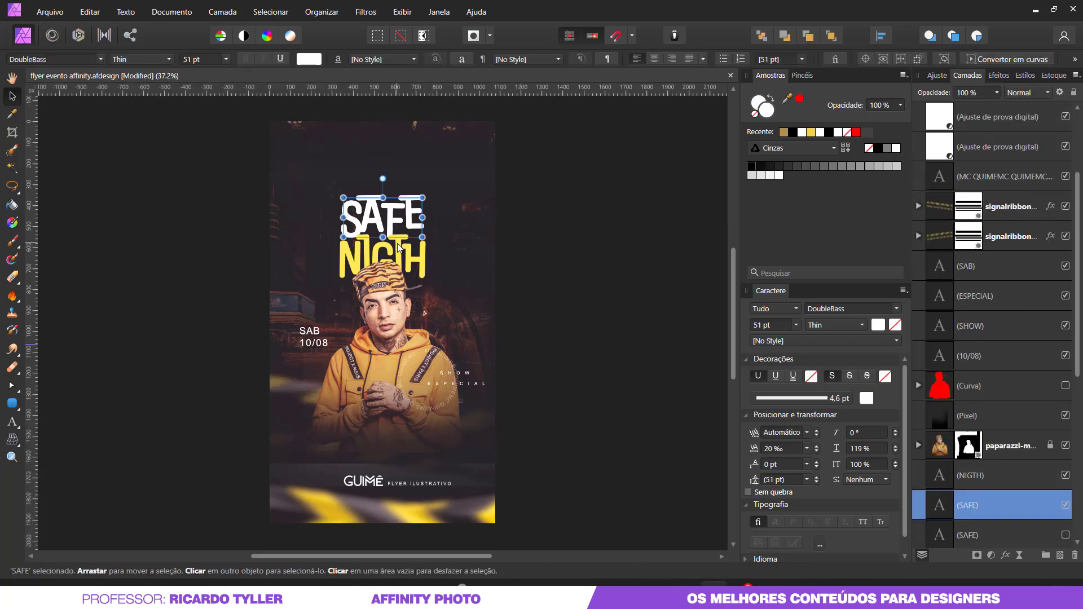
Scale the SAFE and NIGTH text layers up to about 72.6 pt and nudge them up-left
left_click(397, 247, "shift")
left_click_drag(424, 198, 468, 173)
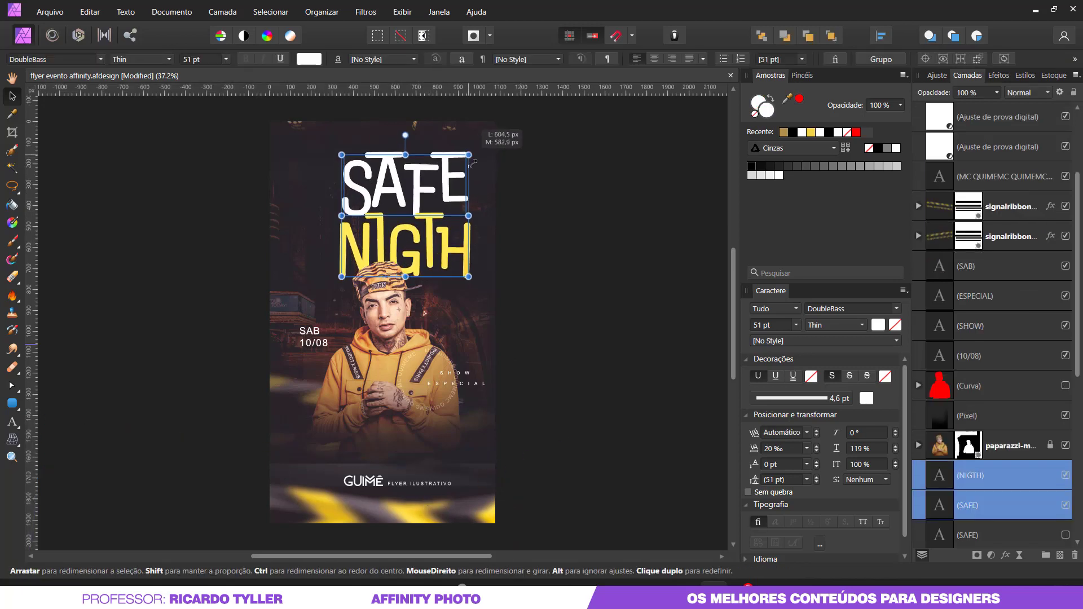
left_click_drag(429, 249, 415, 242)
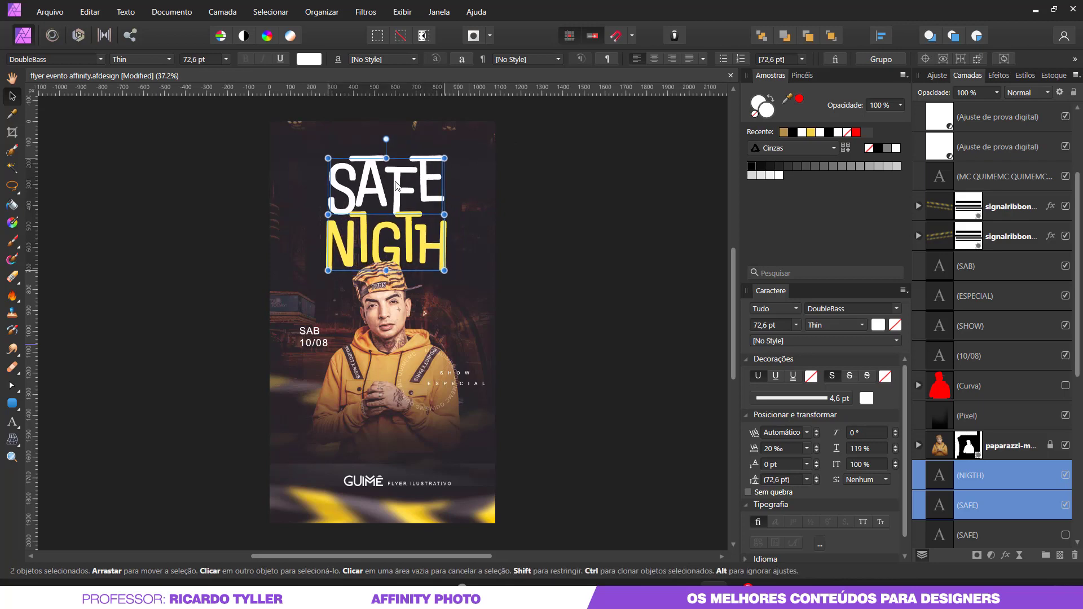
left_click(575, 247)
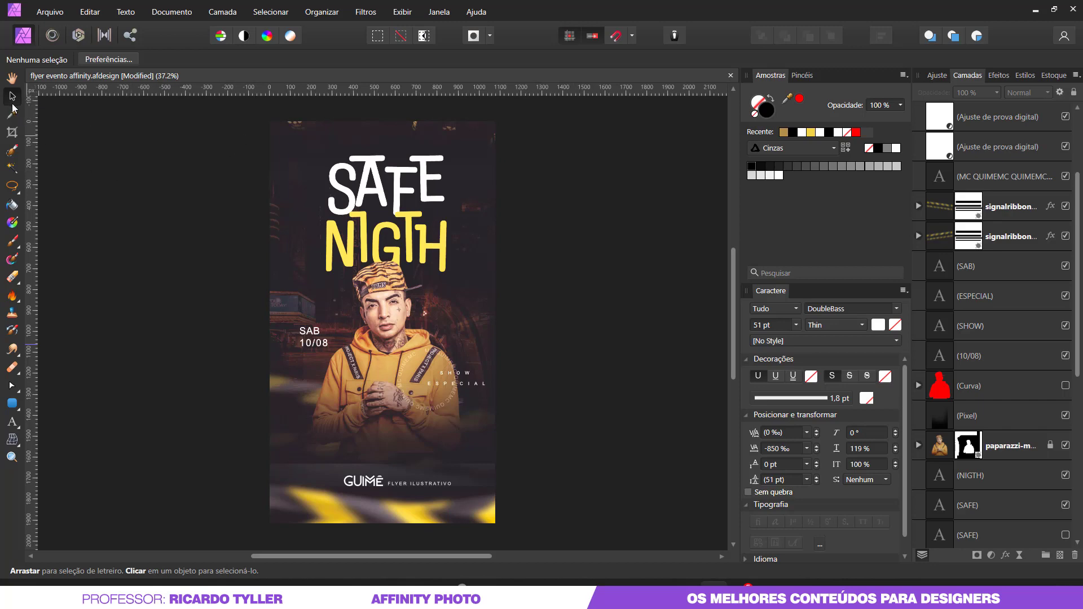
left_click(12, 134)
left_click(13, 95)
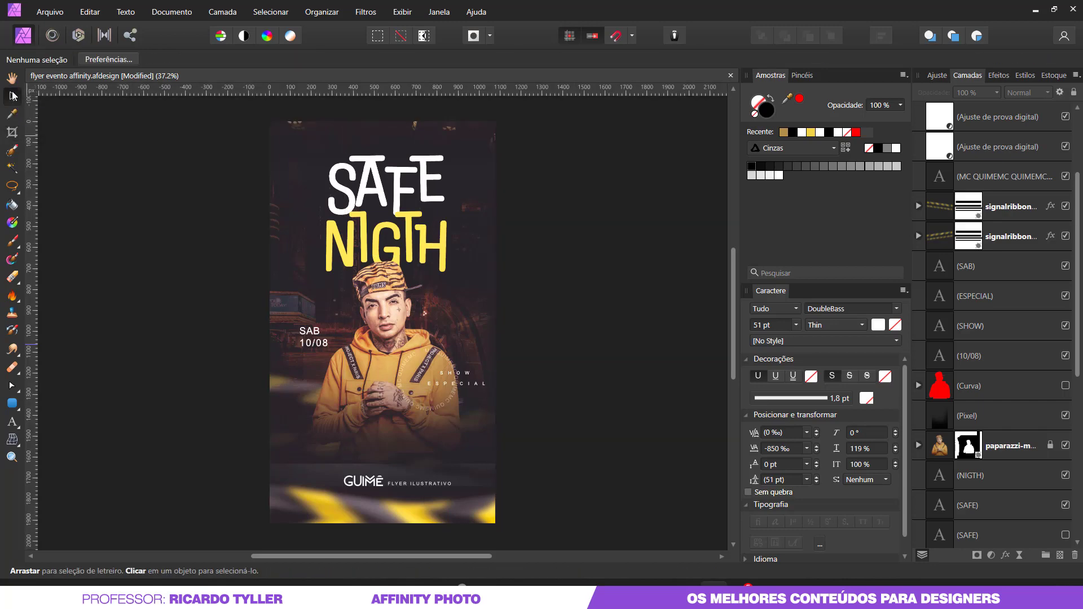